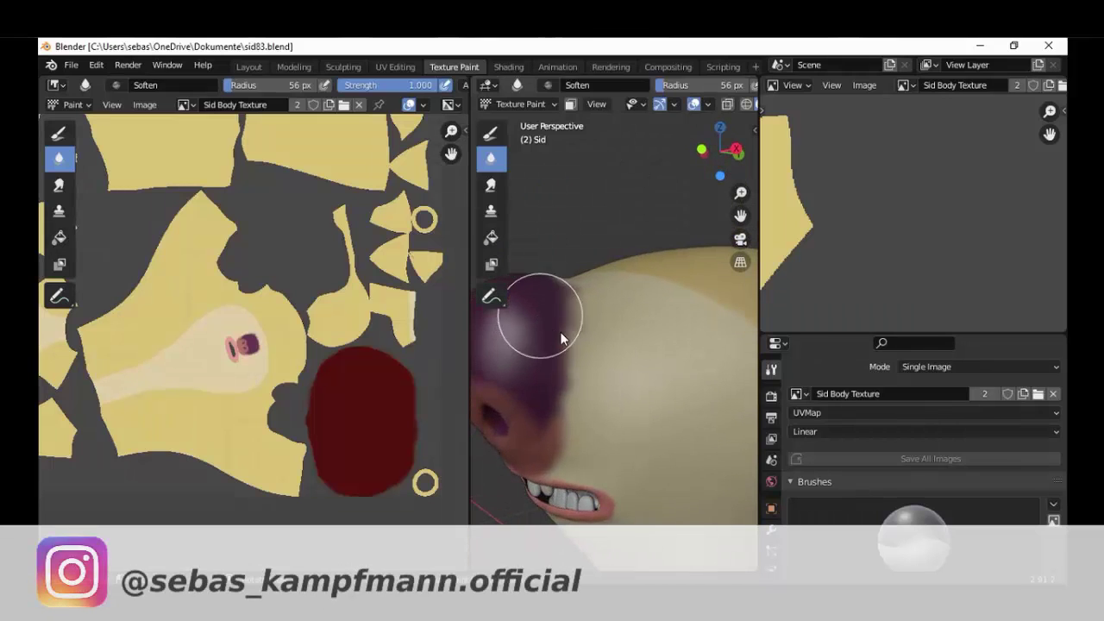
Step: Switch to the Layout workspace and display the Sid model in solid shading
key("KP_1")
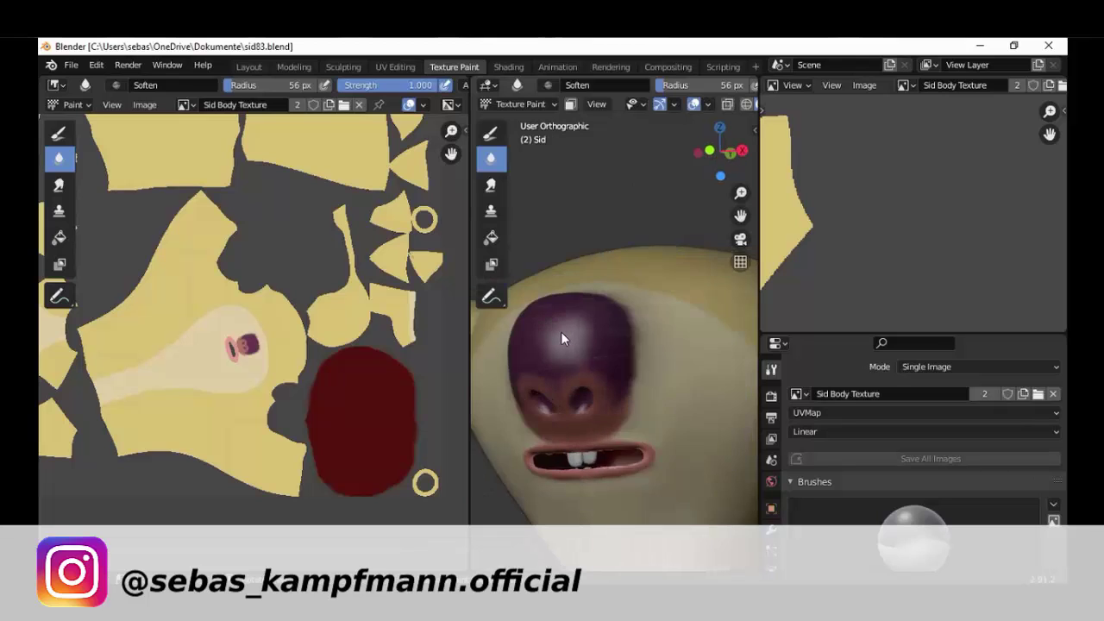
scroll(562, 335, "down", 2)
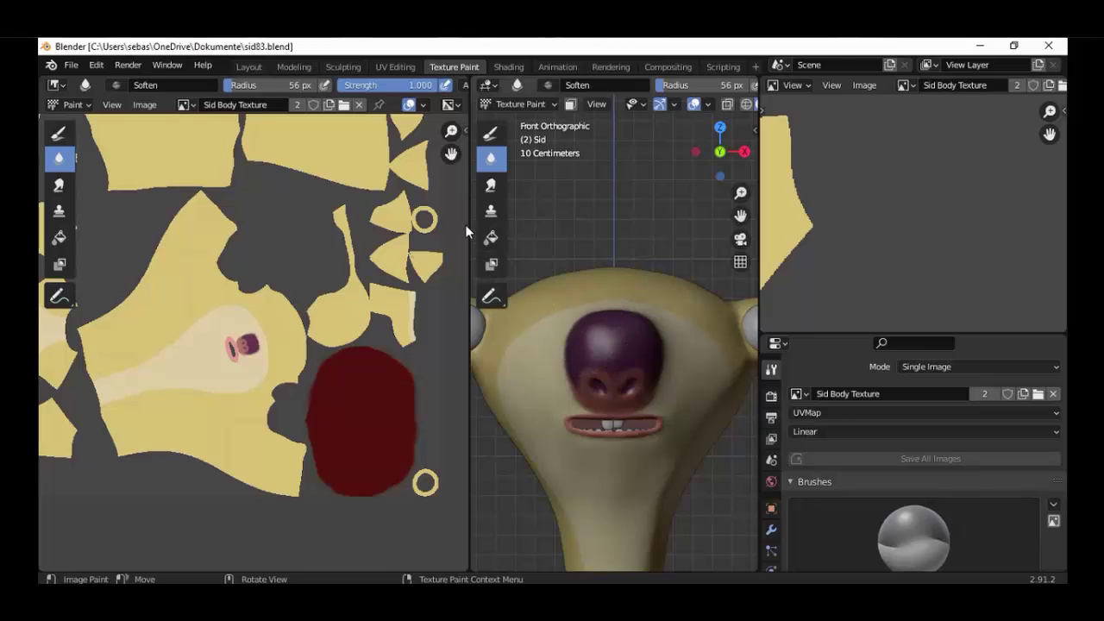
left_click_drag(468, 221, 425, 224)
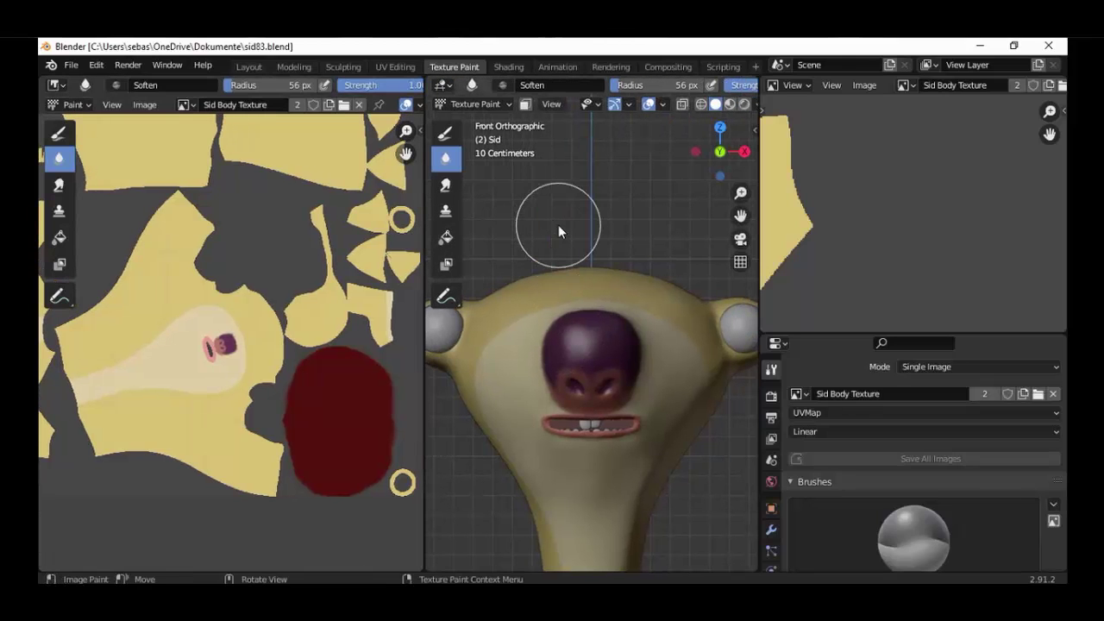
left_click(254, 72)
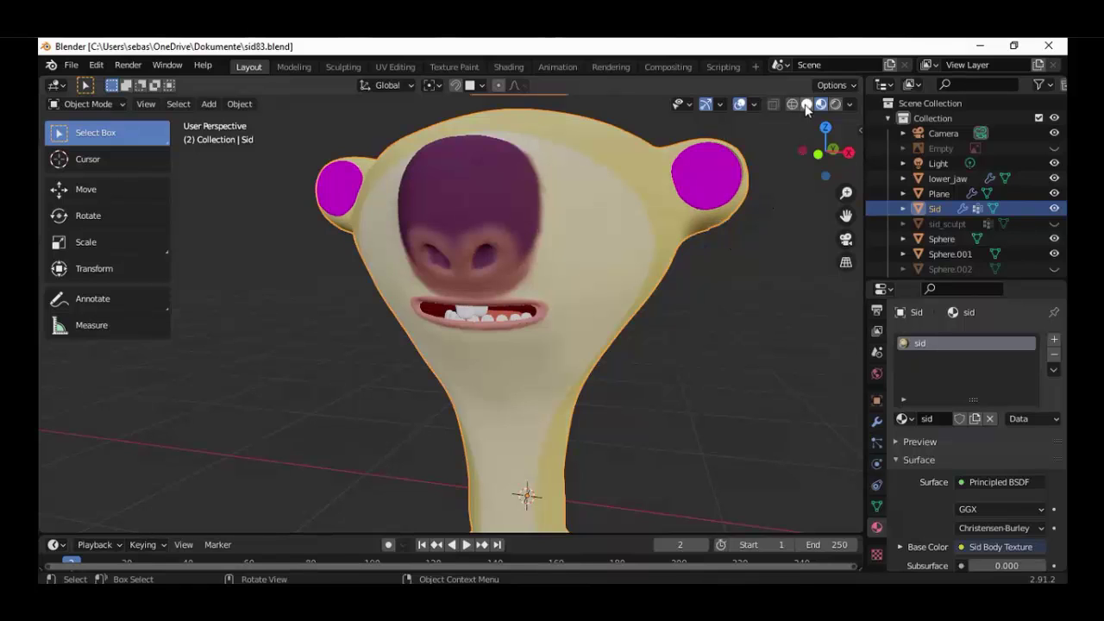
left_click(806, 104)
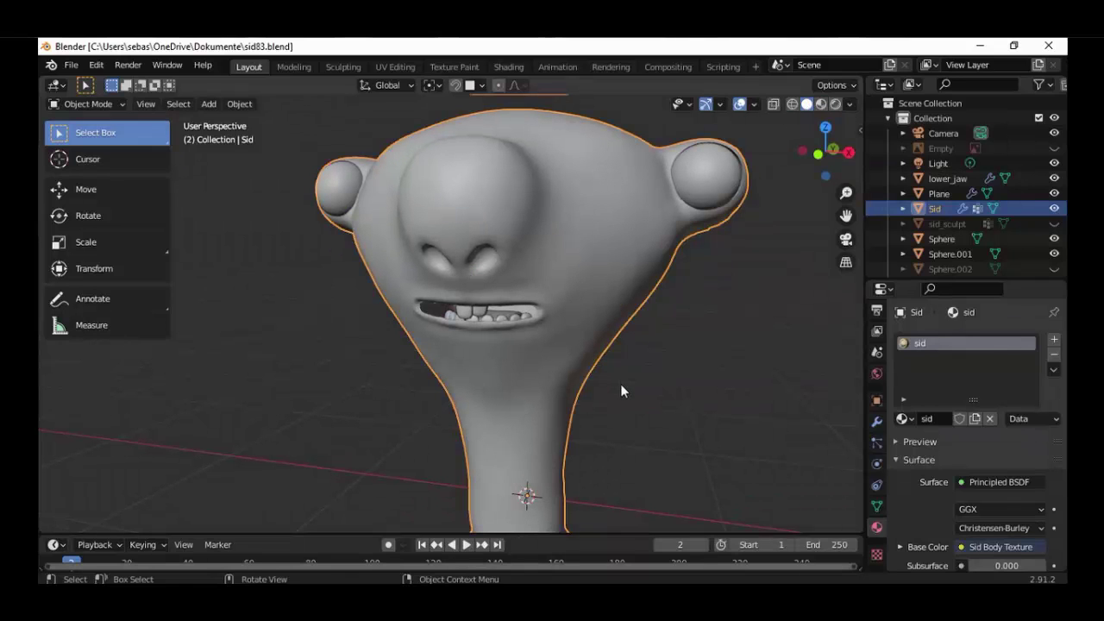
Step: Apply the Subdivision and Shrinkwrap modifiers on the Sid body
left_click(876, 422)
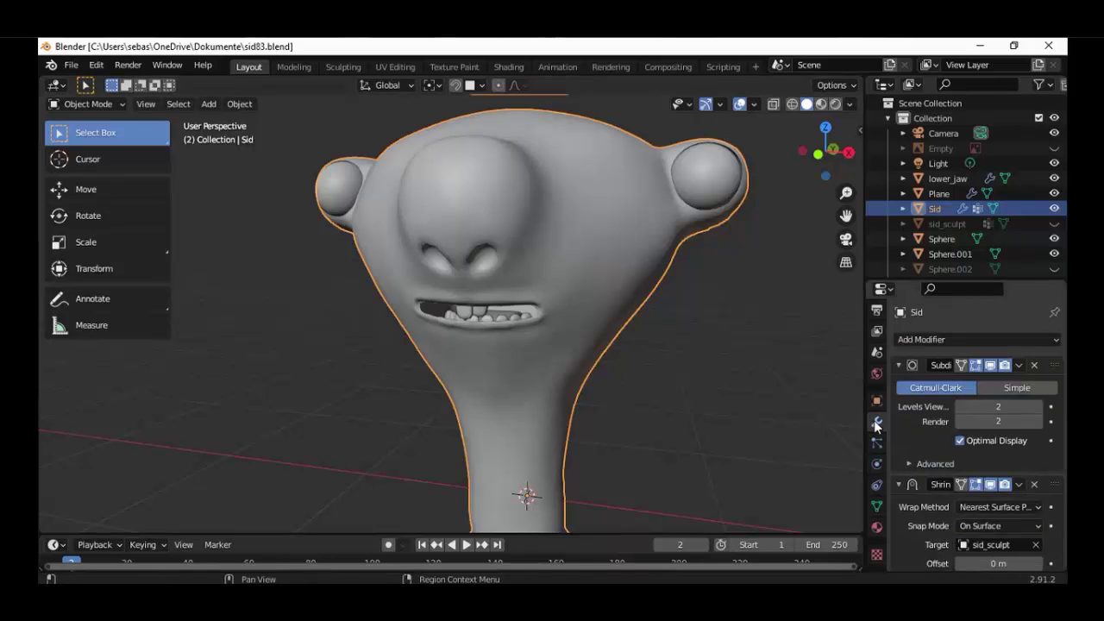
left_click(1019, 364)
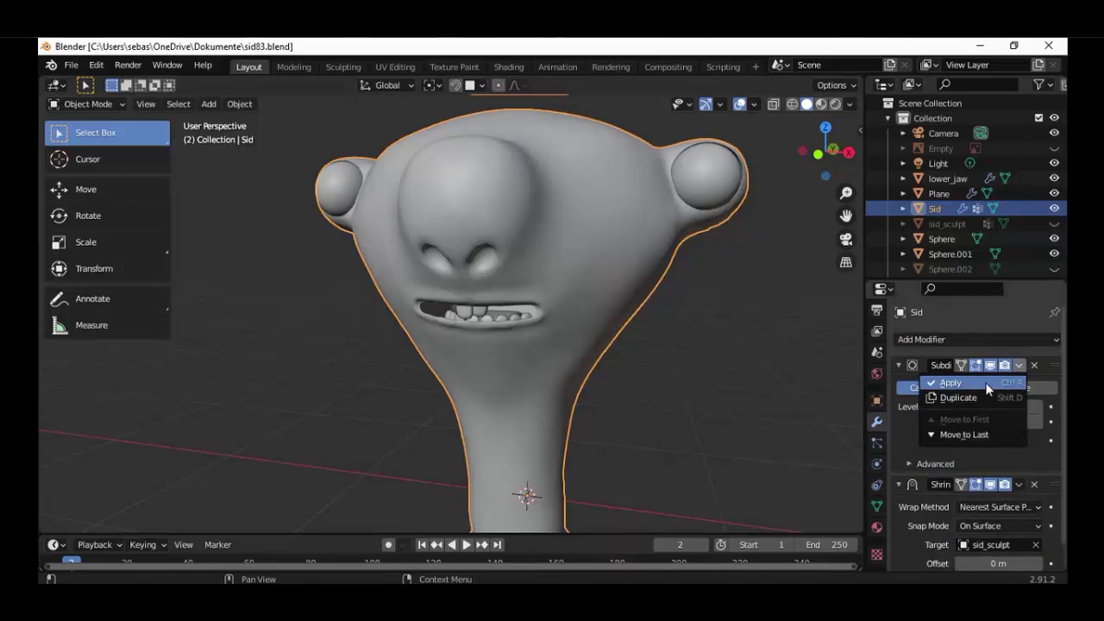
left_click(987, 387)
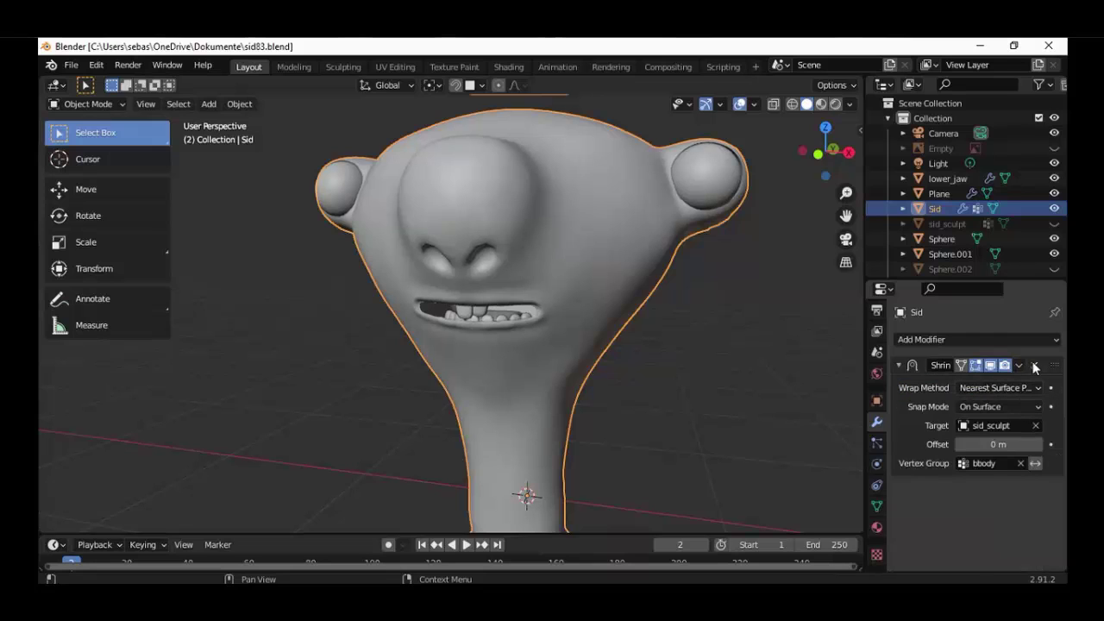
left_click(1019, 365)
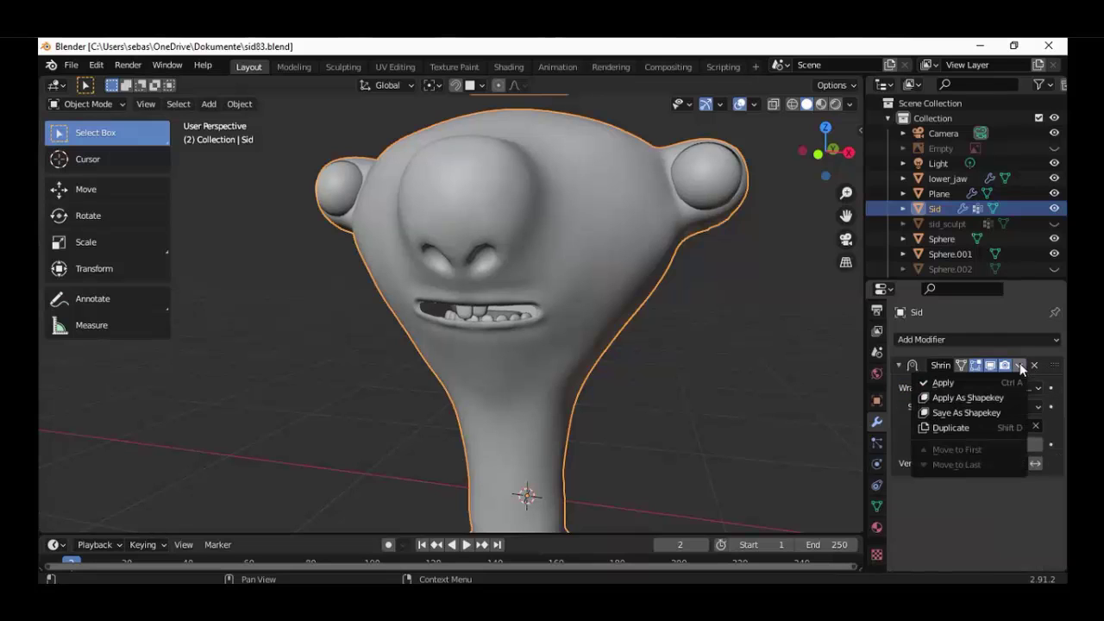
left_click(960, 383)
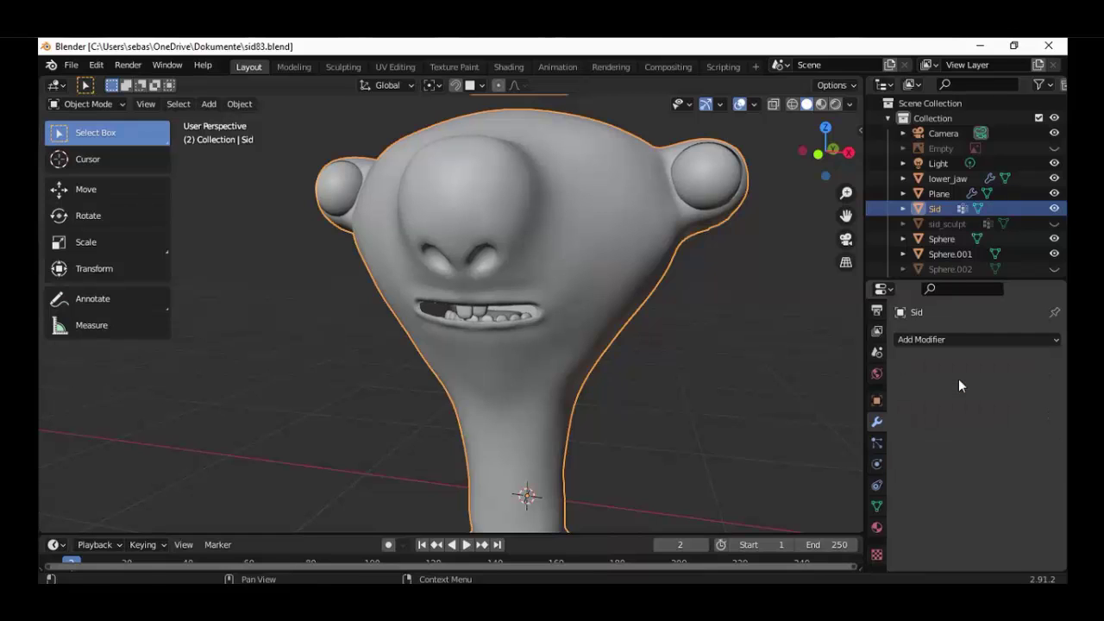
Step: Add a Multiresolution modifier to the Sid body and subdivide it twice
scroll(676, 391, "down", 4)
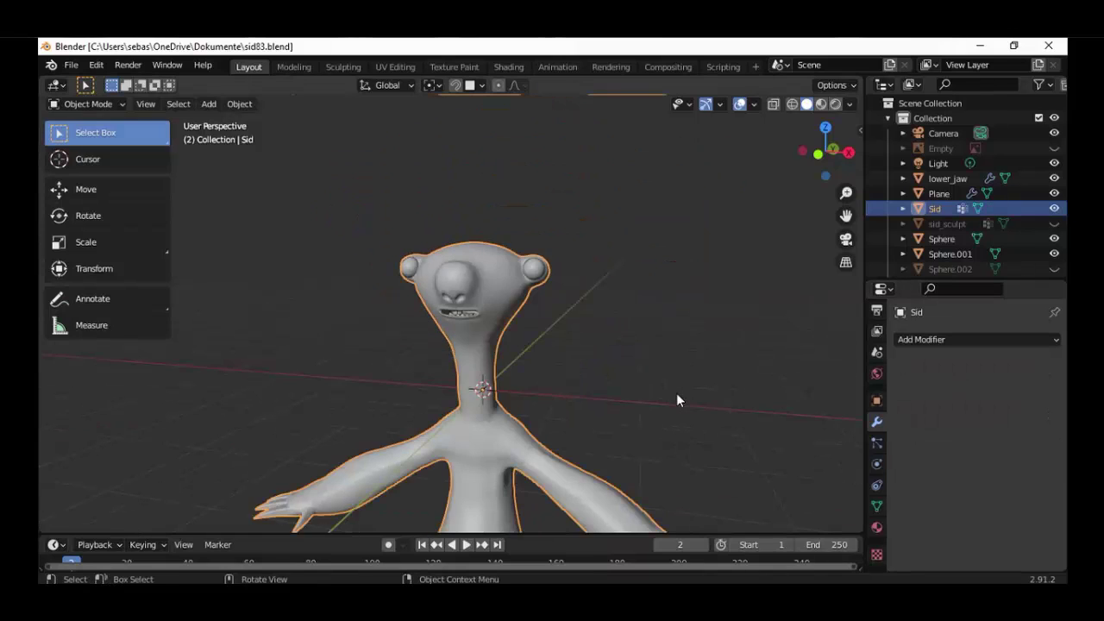
scroll(613, 248, "down", 2)
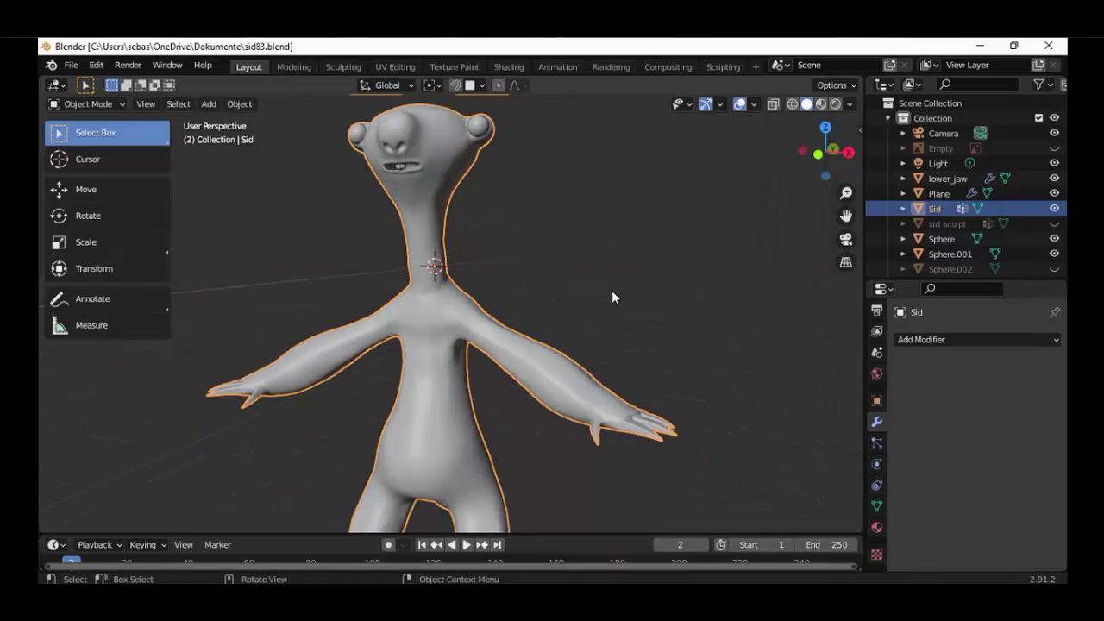
middle_click_drag(611, 290, 611, 329)
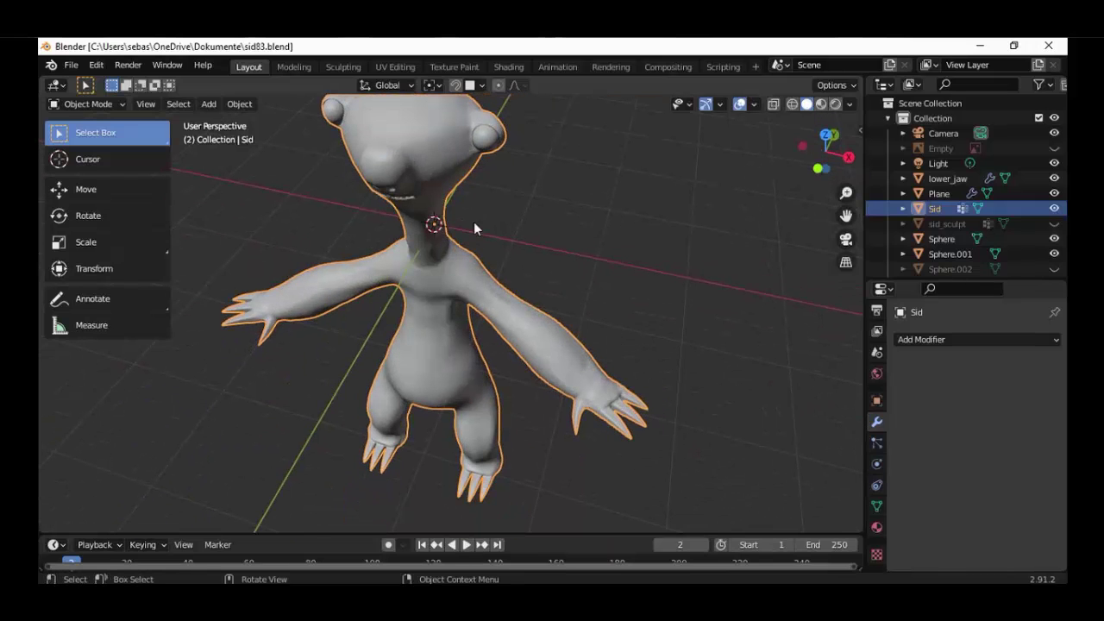
middle_click_drag(473, 222, 473, 159)
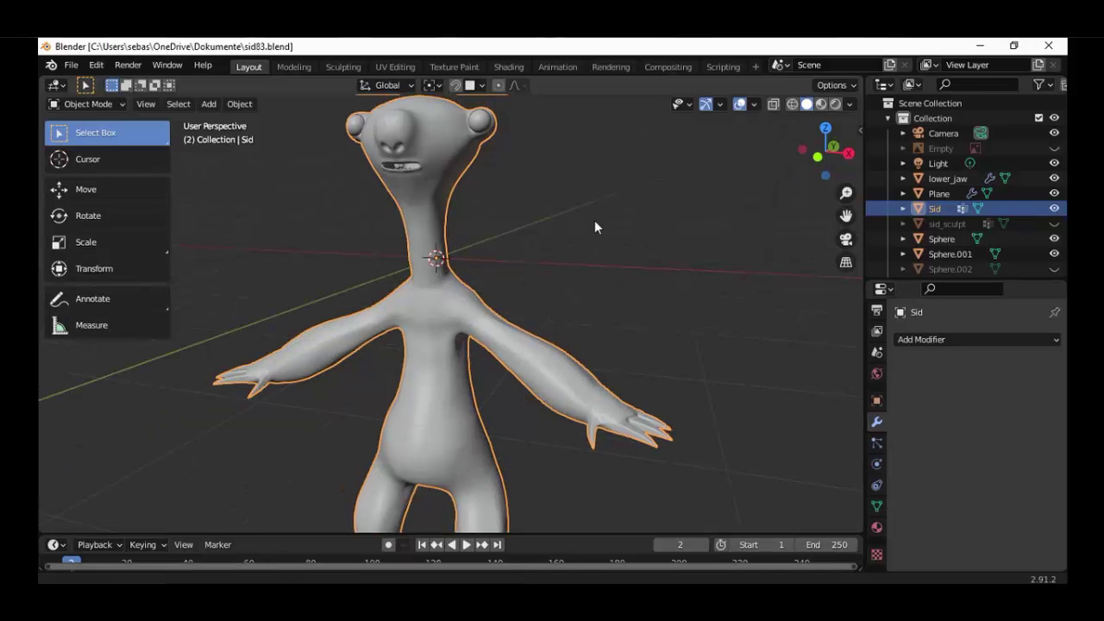
middle_click_drag(594, 222, 676, 294, "shift")
left_click(921, 340)
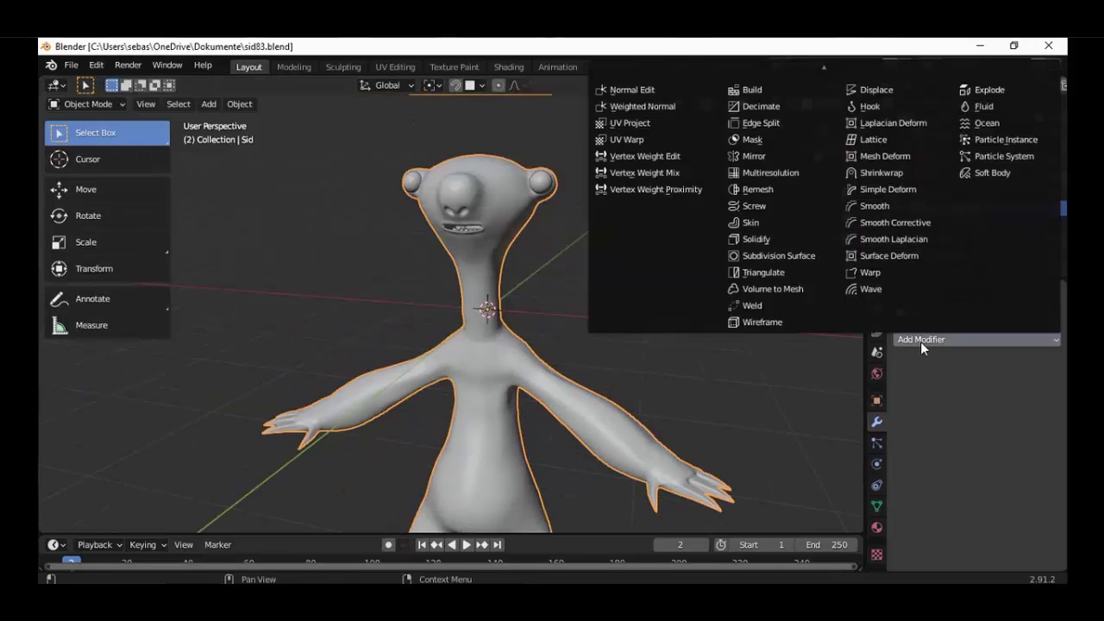
left_click(775, 175)
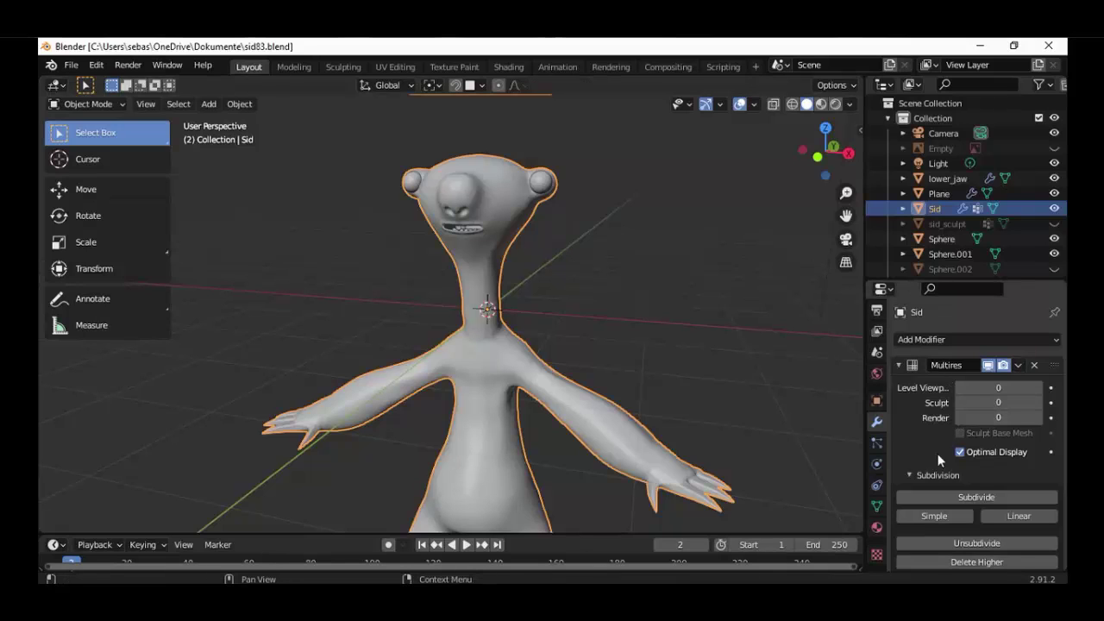
left_click(965, 497)
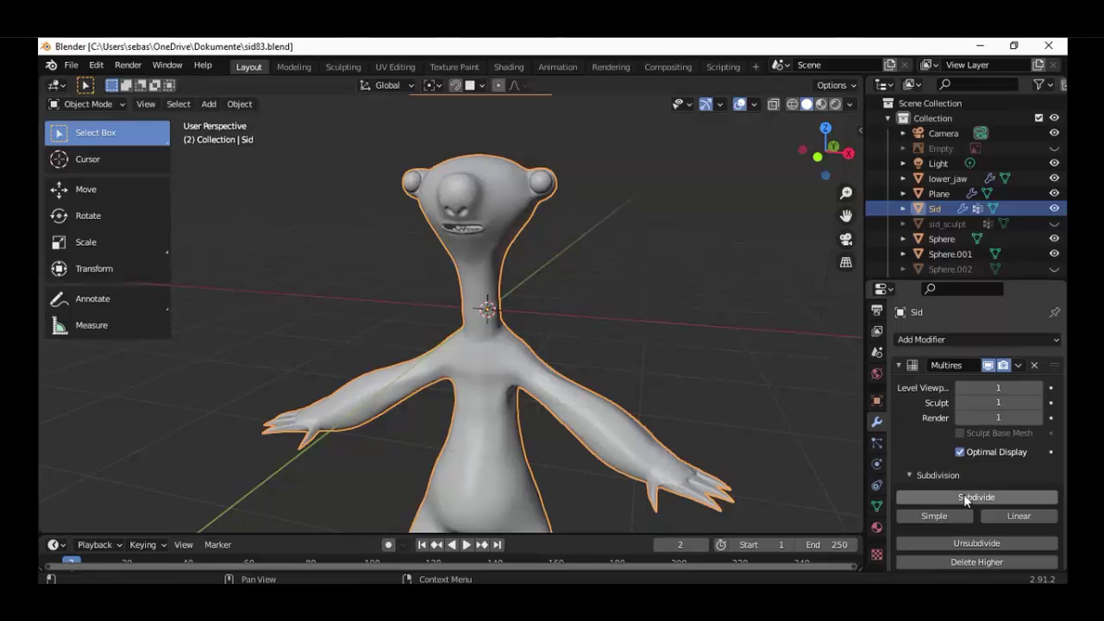
left_click(964, 496)
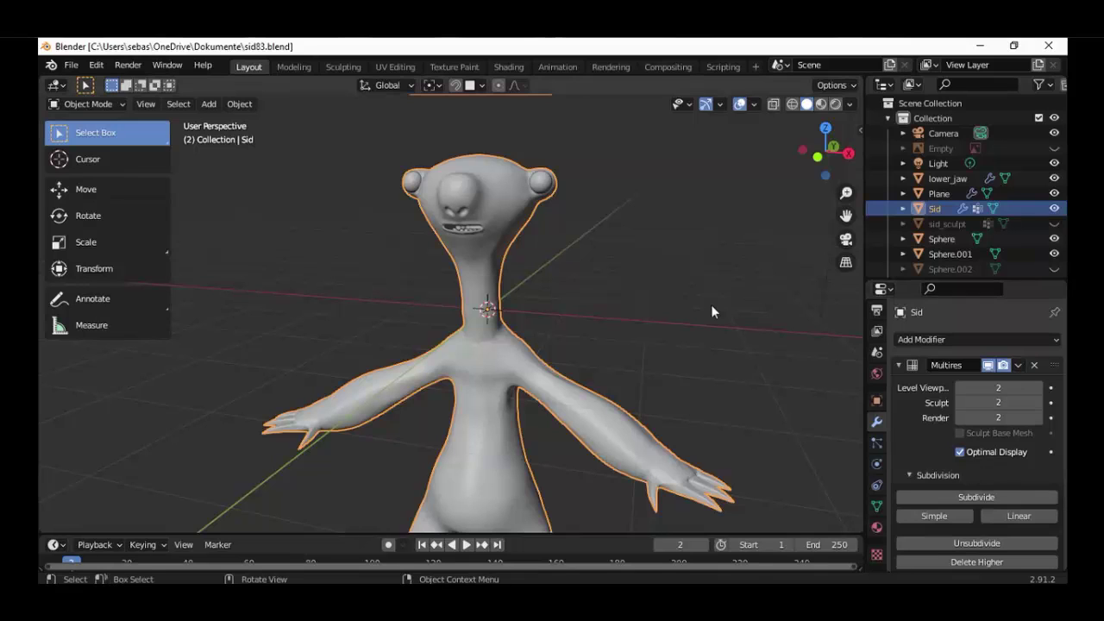
Step: Create a new brush texture and load nose texture.png from the Textures folder as its image
middle_click_drag(550, 272, 585, 299, "shift")
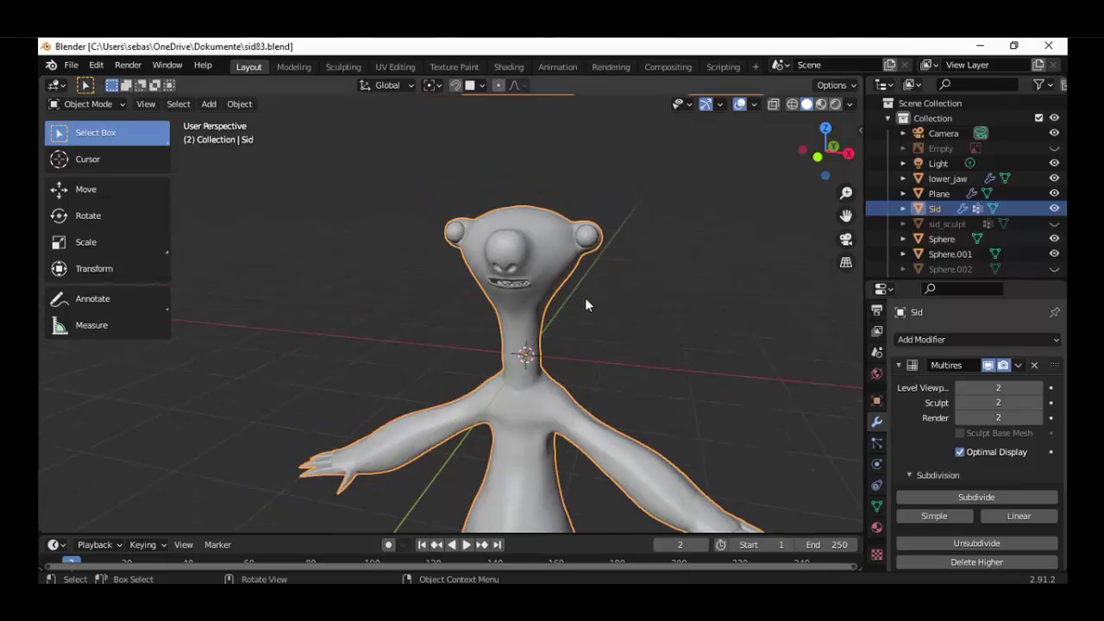
scroll(567, 192, "up", 3)
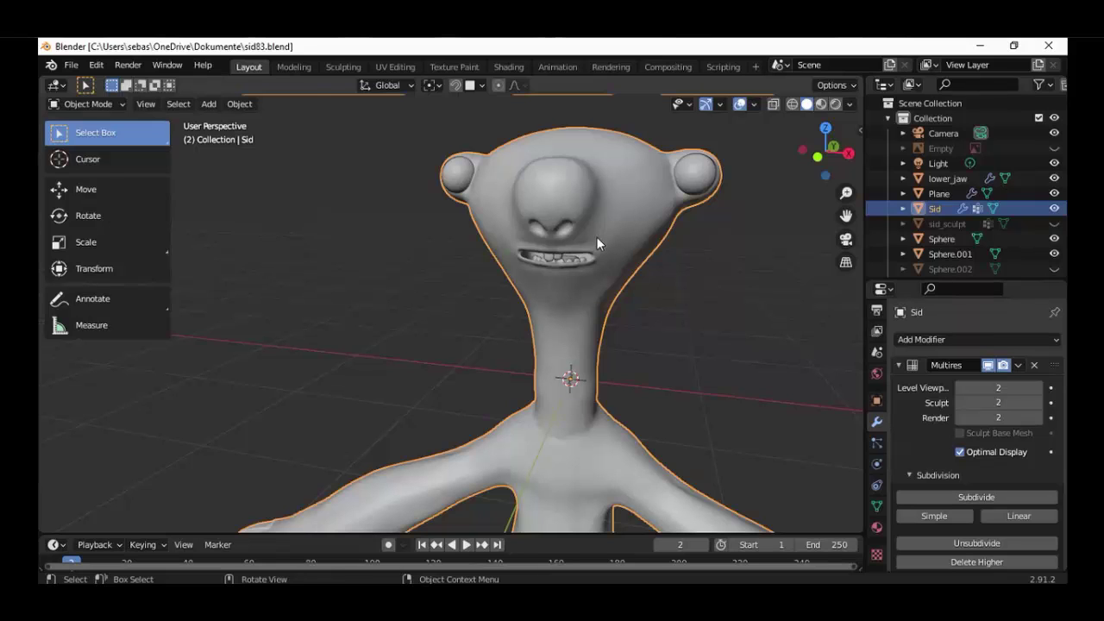
scroll(596, 236, "up", 2)
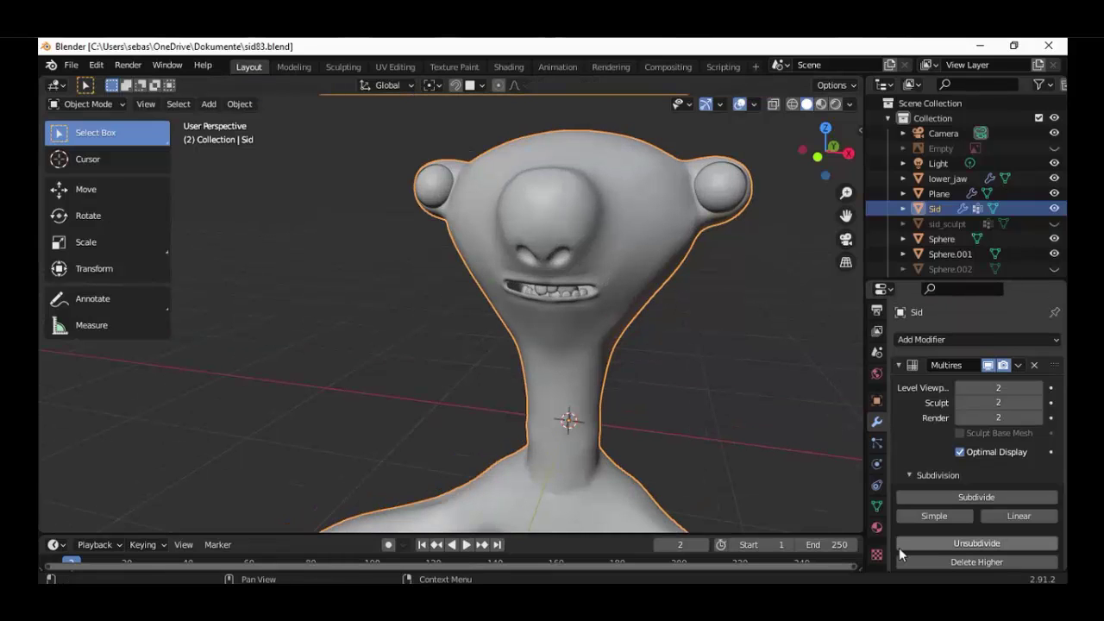
left_click(876, 556)
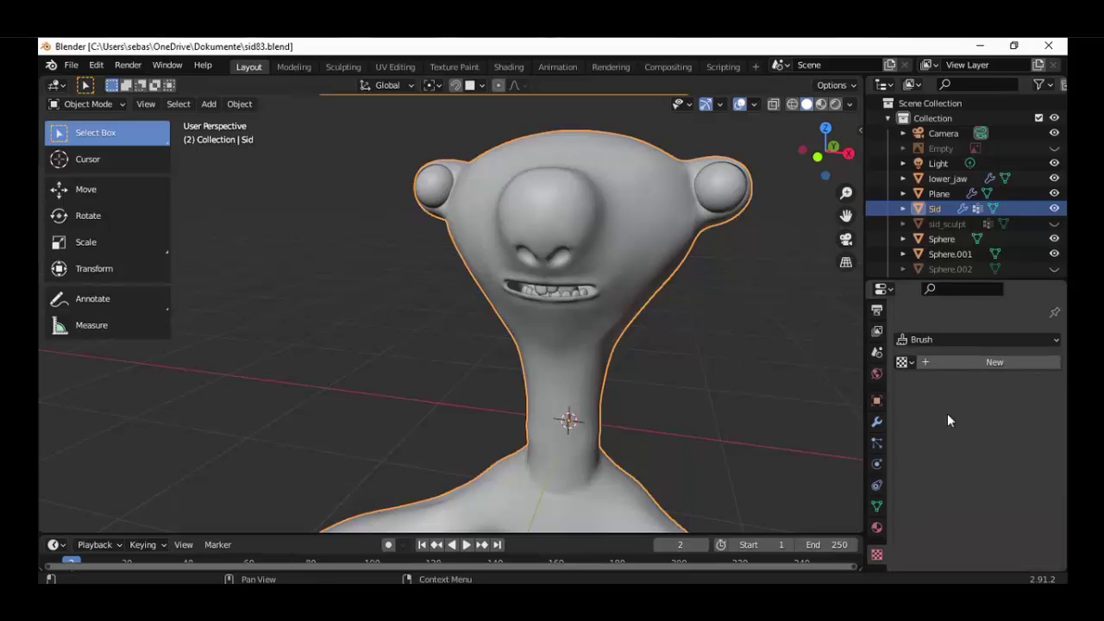
left_click(947, 361)
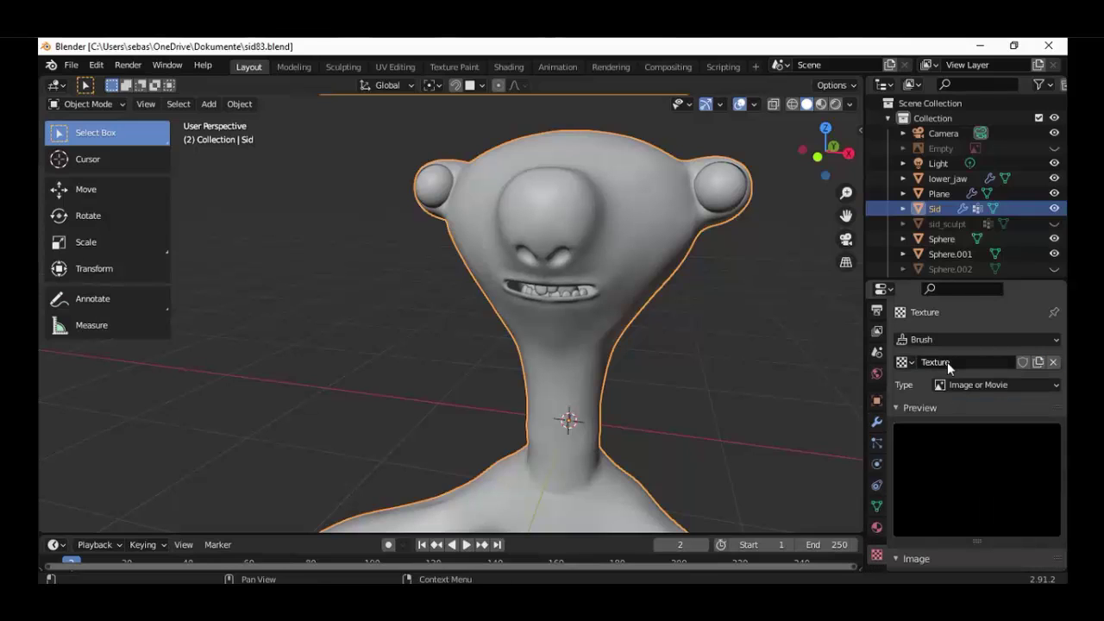
scroll(963, 432, "down", 2)
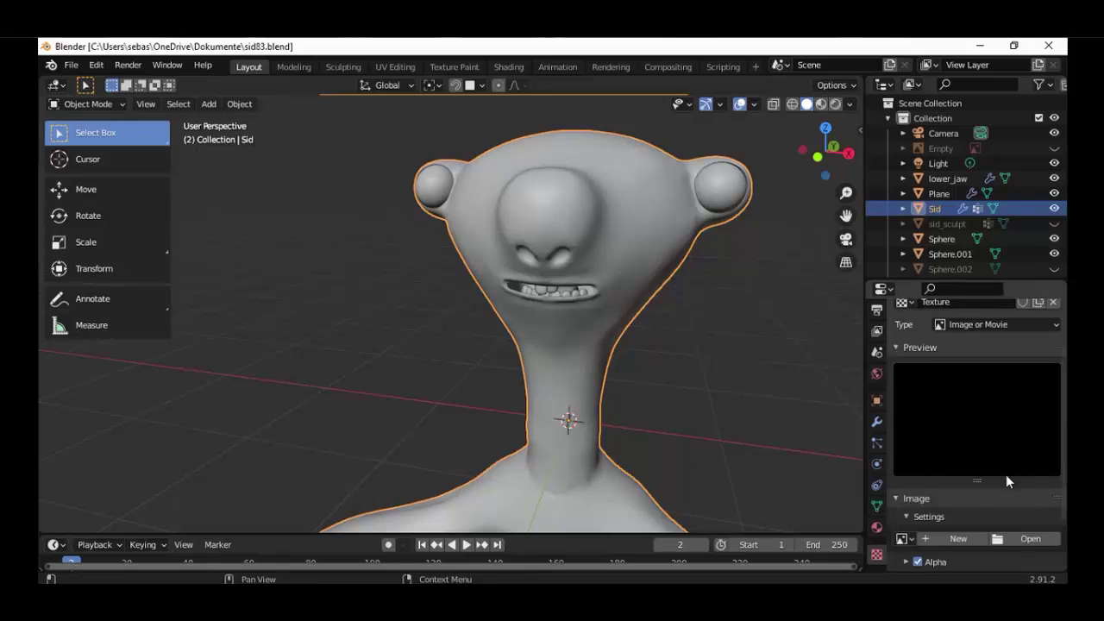
left_click(1009, 538)
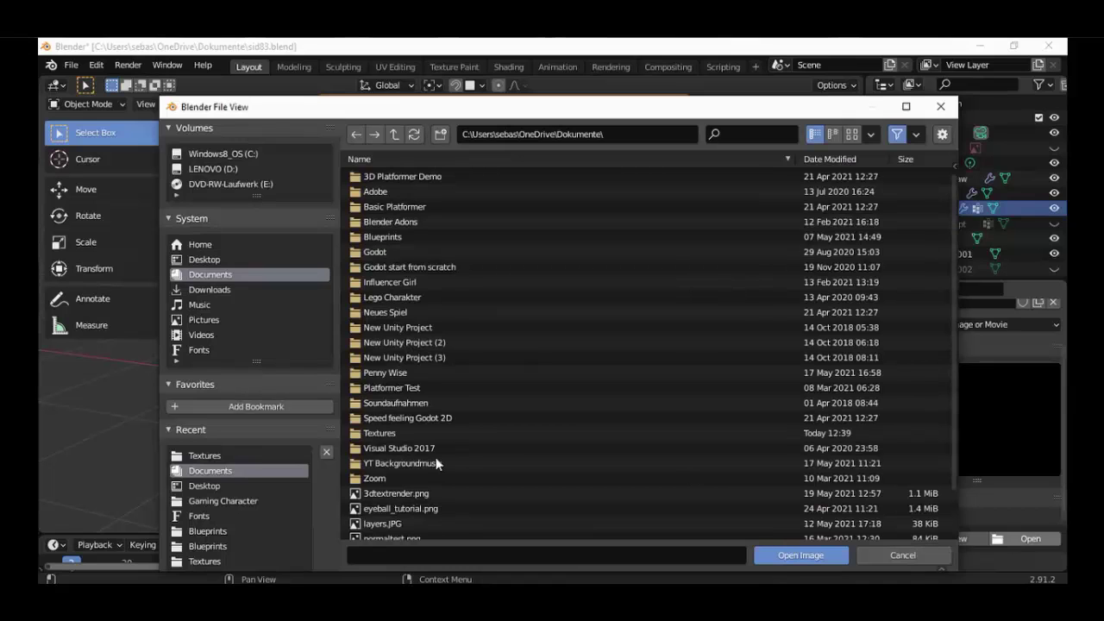
double_click(204, 455)
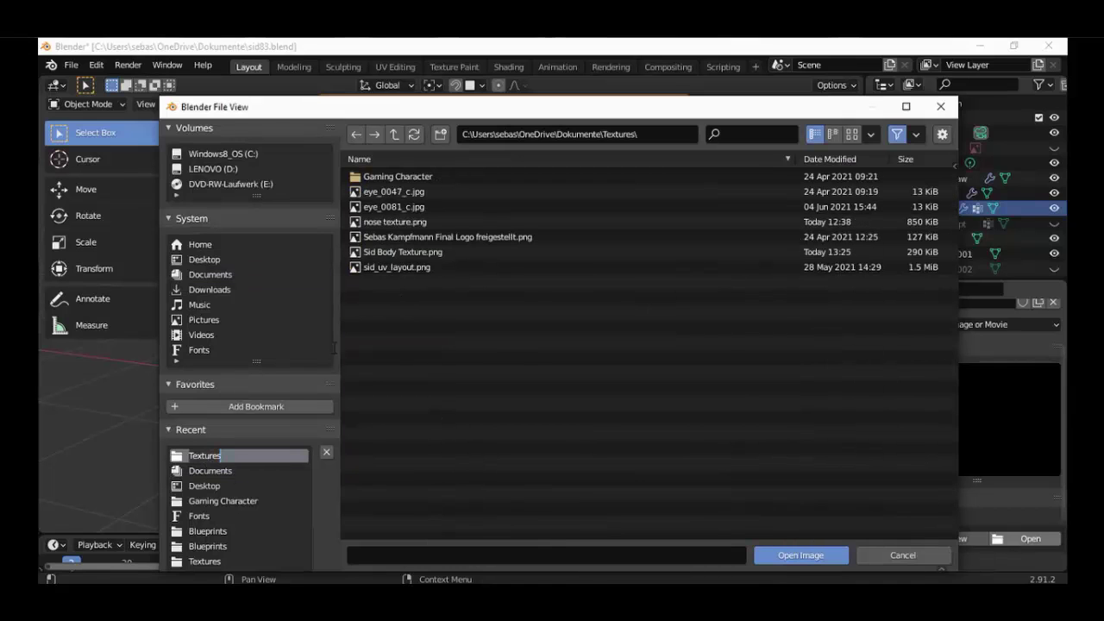
left_click(400, 224)
left_click(414, 222)
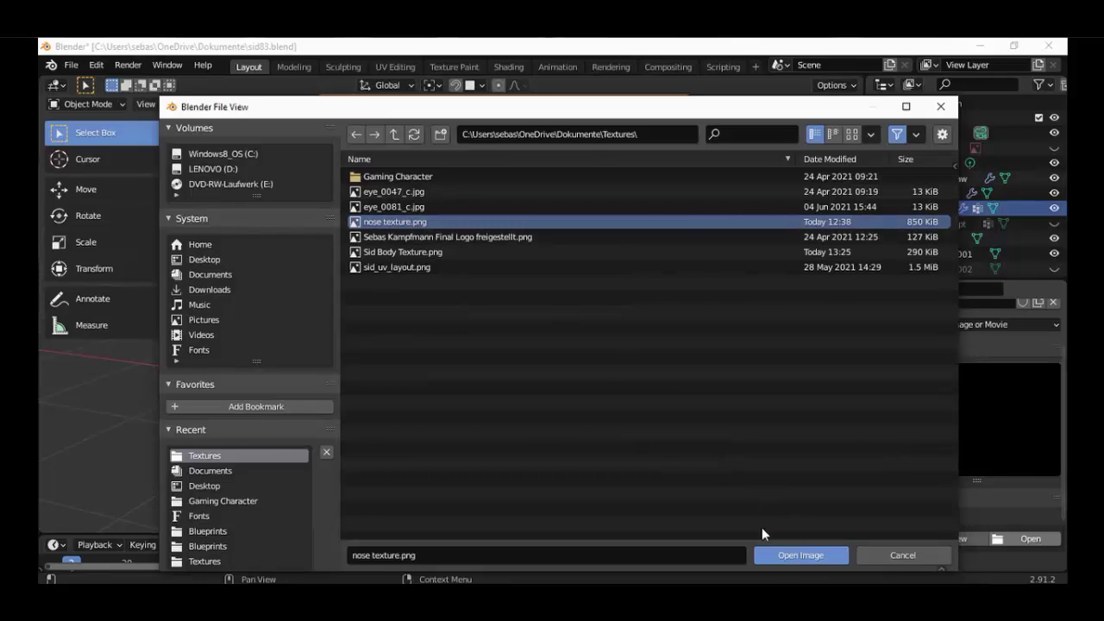
left_click(776, 555)
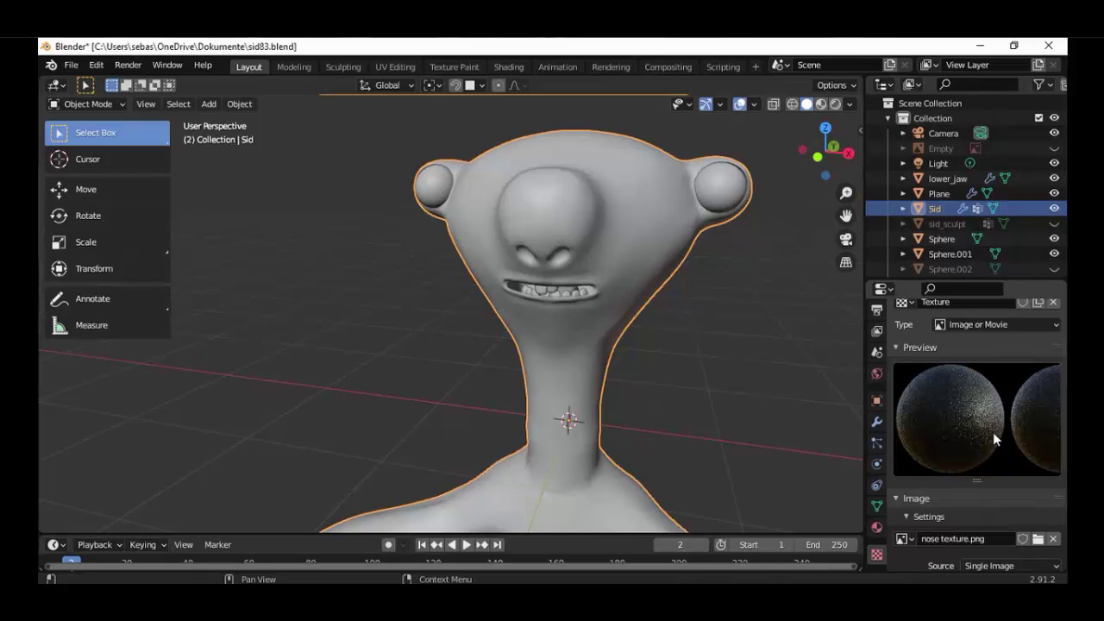
Step: Set the brush texture's image mapping extension to Extend
scroll(993, 435, "down", 3)
scroll(967, 503, "down", 3)
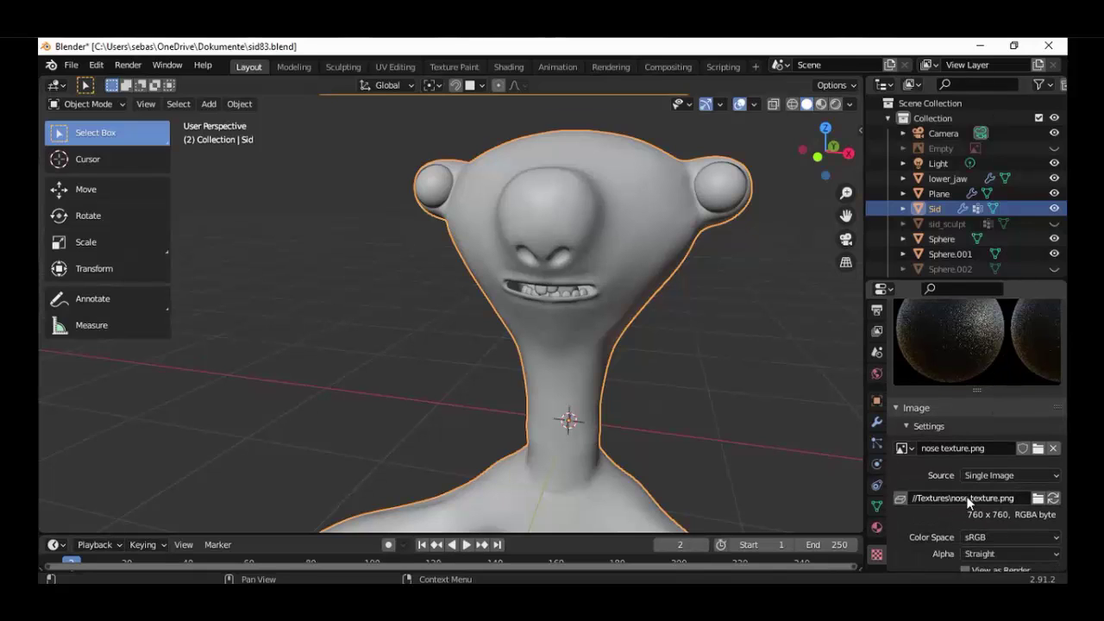
scroll(968, 454, "down", 4)
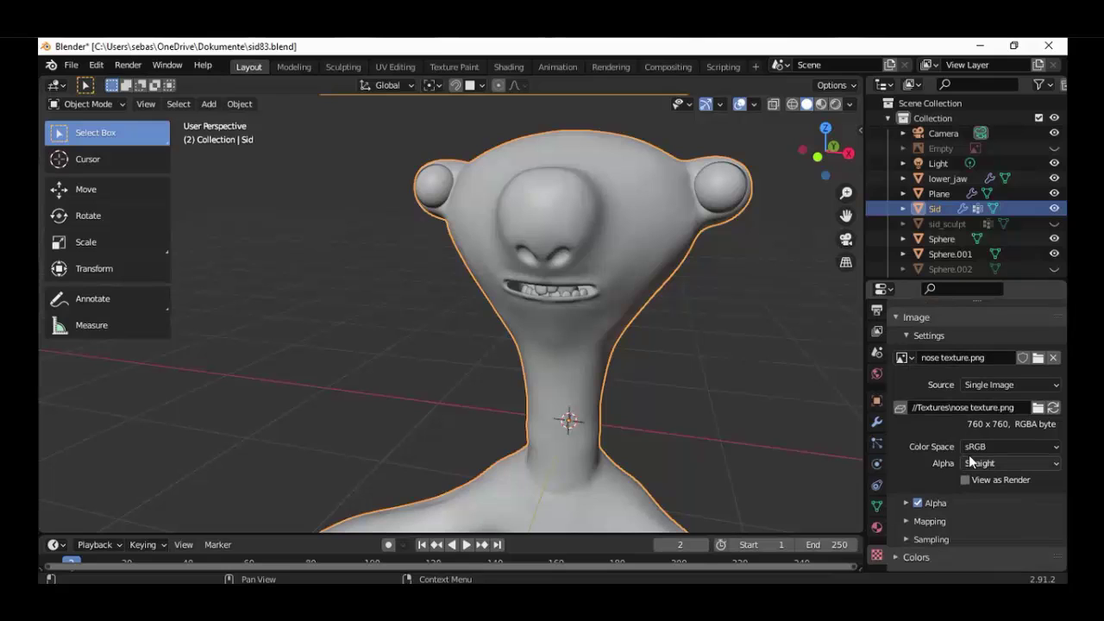
left_click(928, 509)
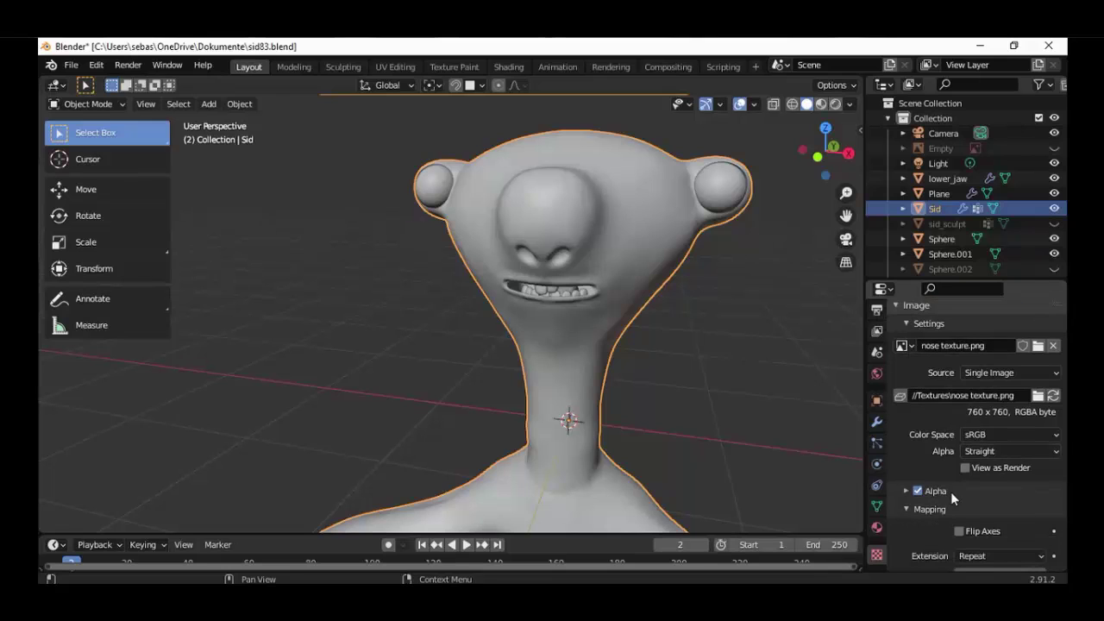
scroll(951, 492, "down", 5)
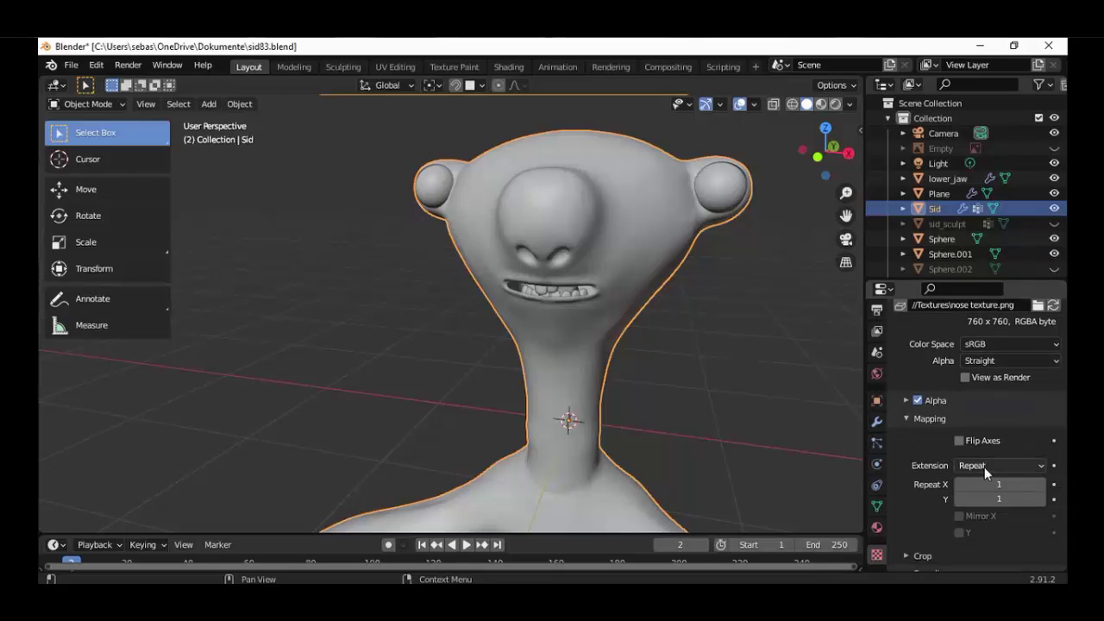
left_click(983, 466)
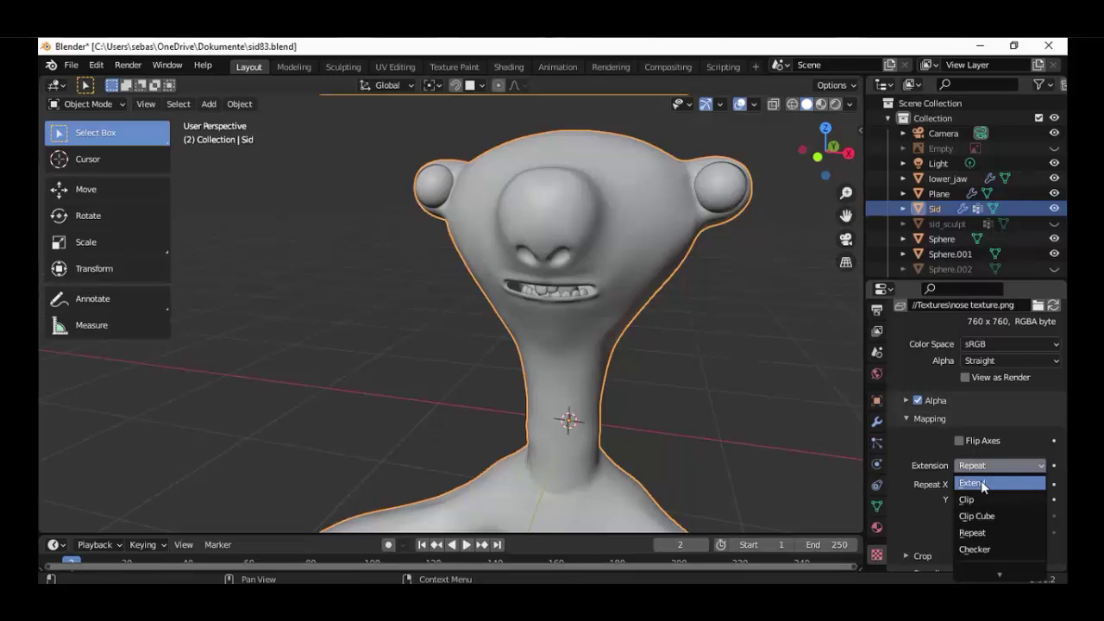
left_click(980, 481)
scroll(957, 428, "up", 12)
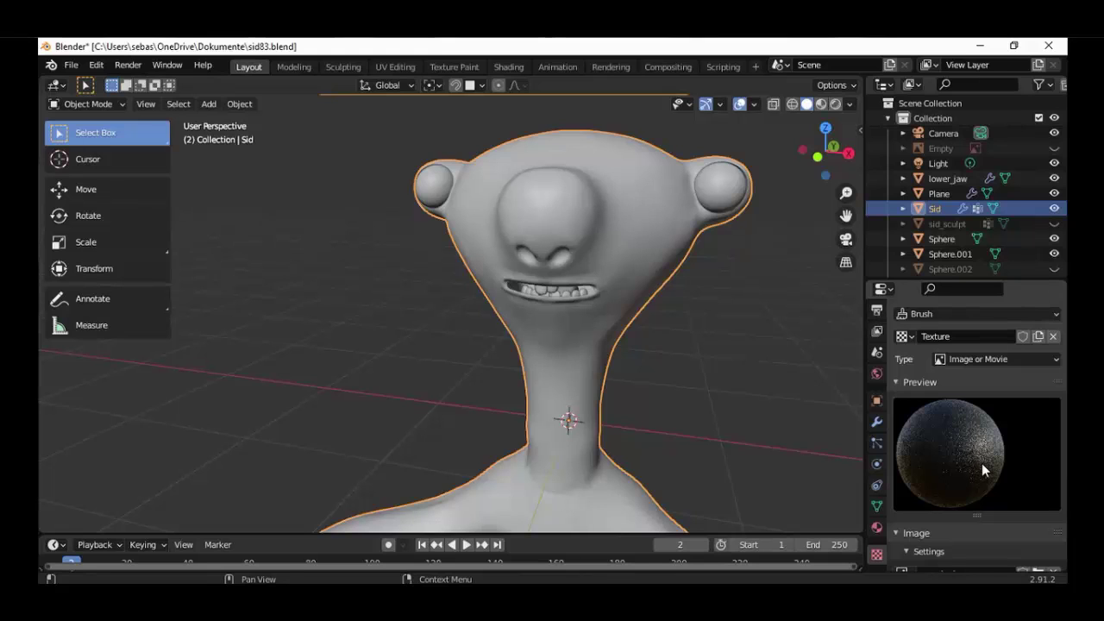
Step: Switch Sid to Sculpt Mode, choose the Clay brush and frame the head in front view
left_click(102, 104)
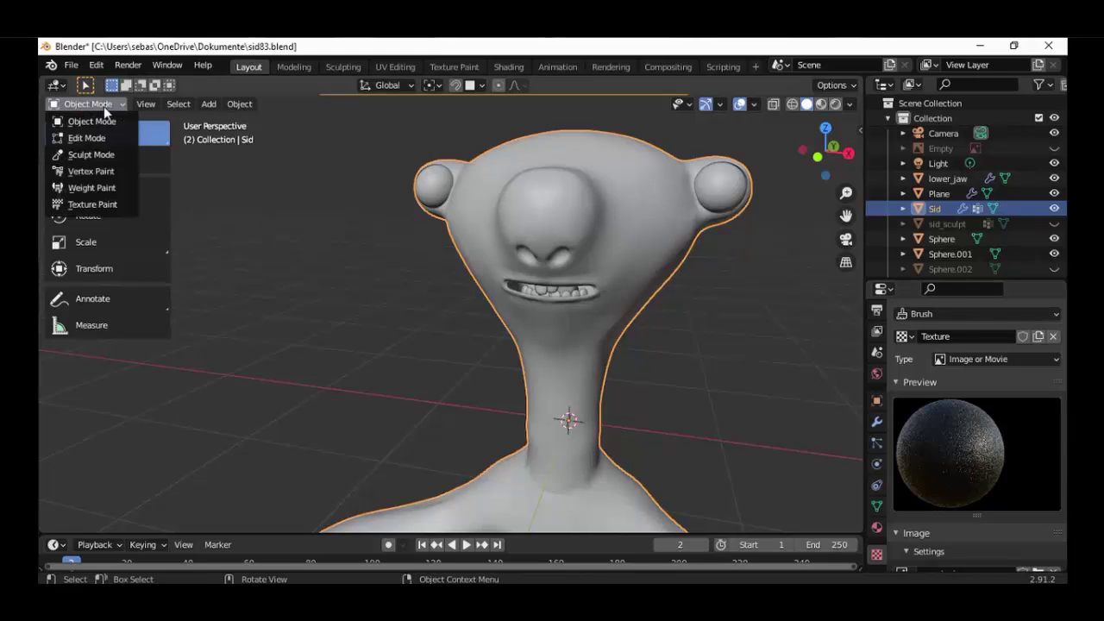
left_click(91, 155)
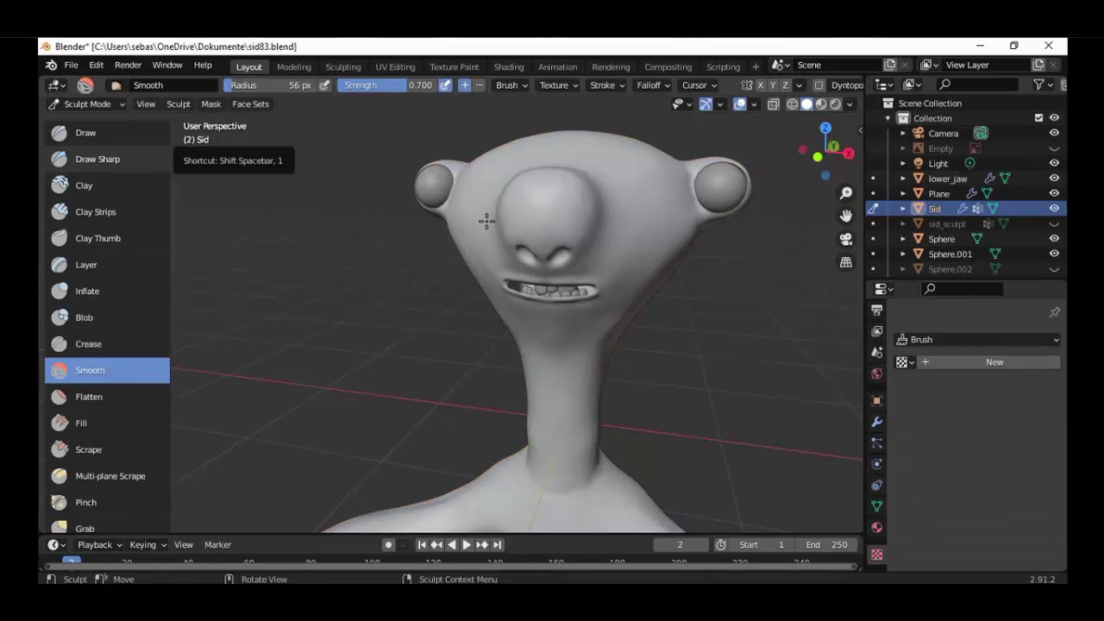
left_click(86, 186)
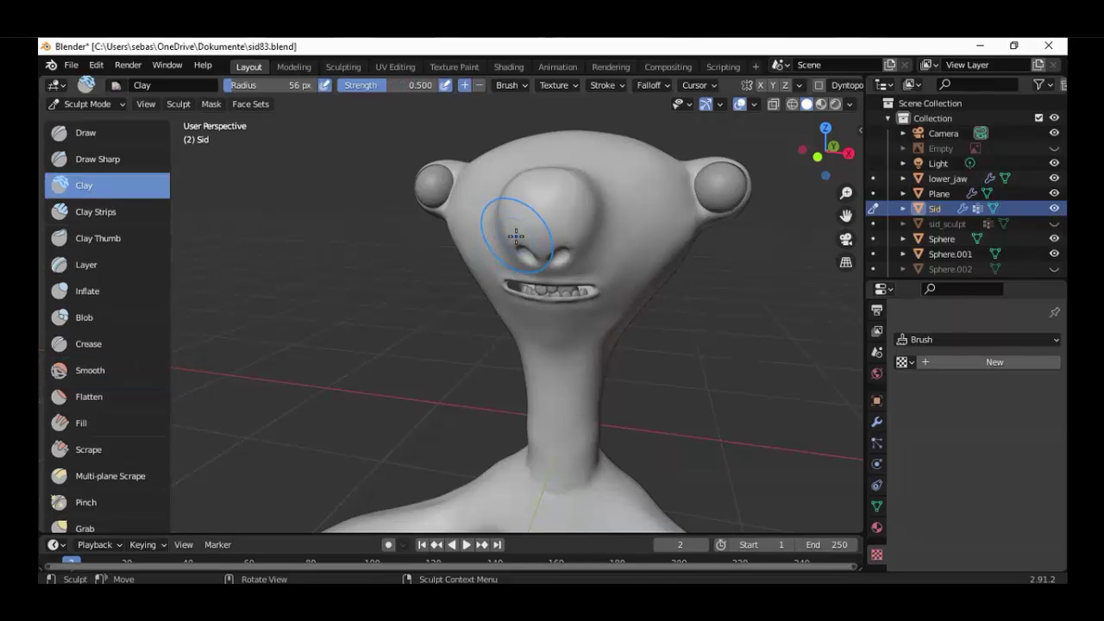
key("KP_1")
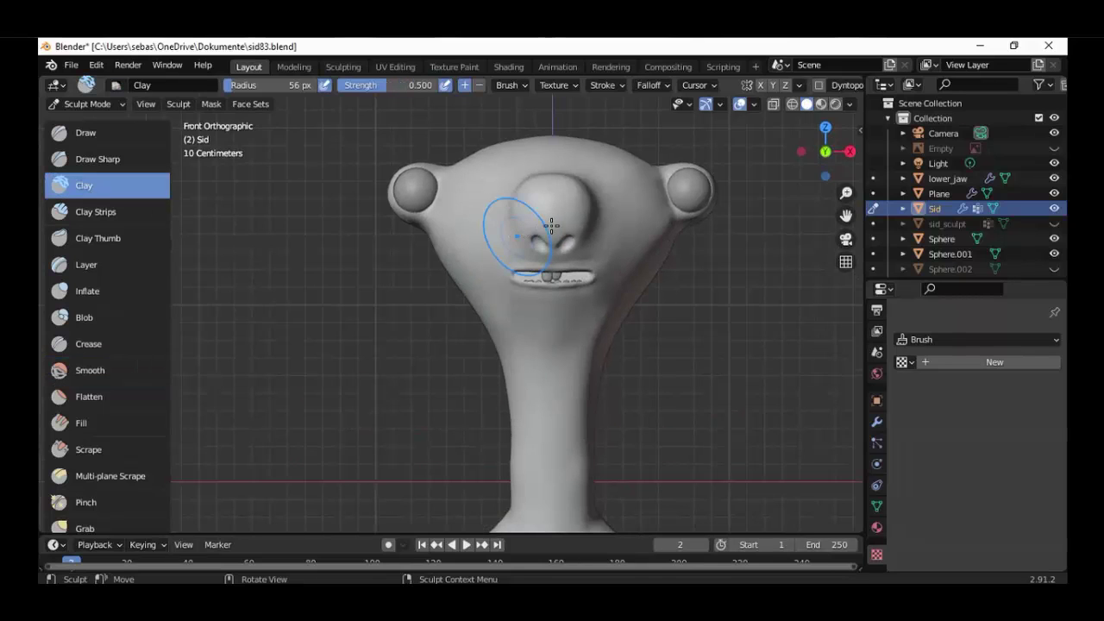
middle_click_drag(512, 258, 474, 274, "shift")
scroll(488, 274, "up", 2)
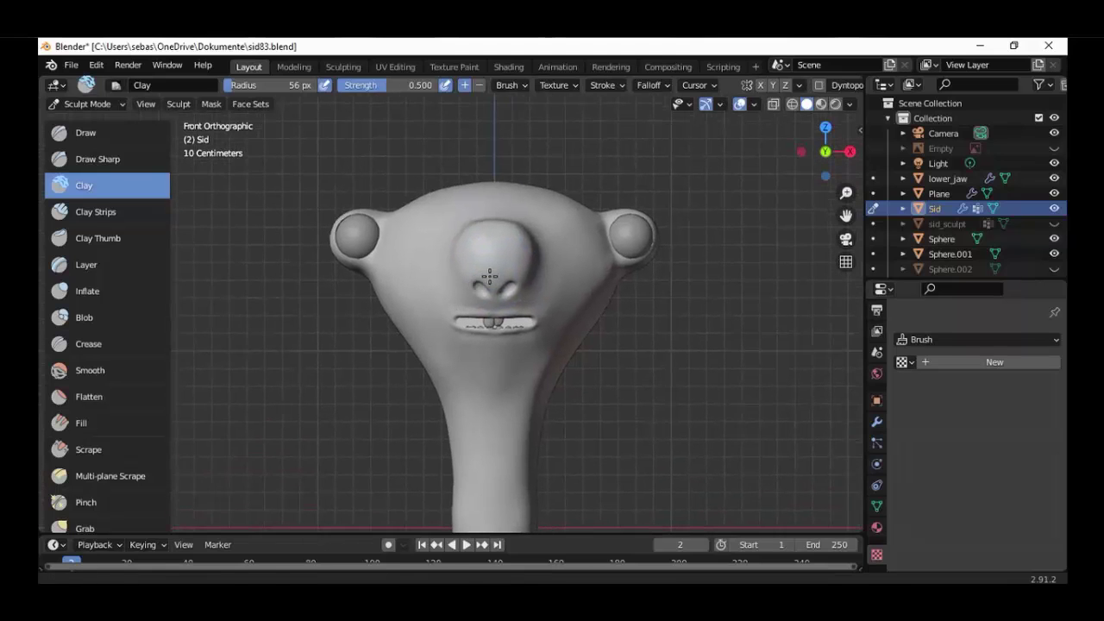
mouse_move(489, 275)
left_mouse_down()
mouse_move(483, 267)
mouse_move(510, 271)
left_mouse_up()
scroll(875, 413, "up", 3)
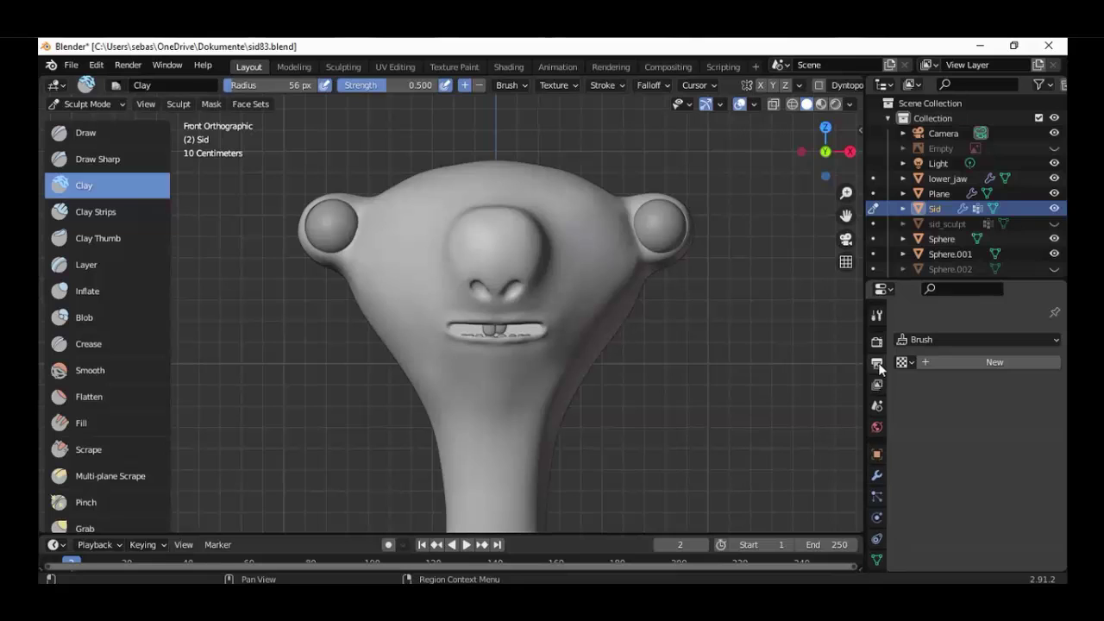
Step: Set the Clay brush's autosmooth to 0.000 in its brush settings
left_click(877, 316)
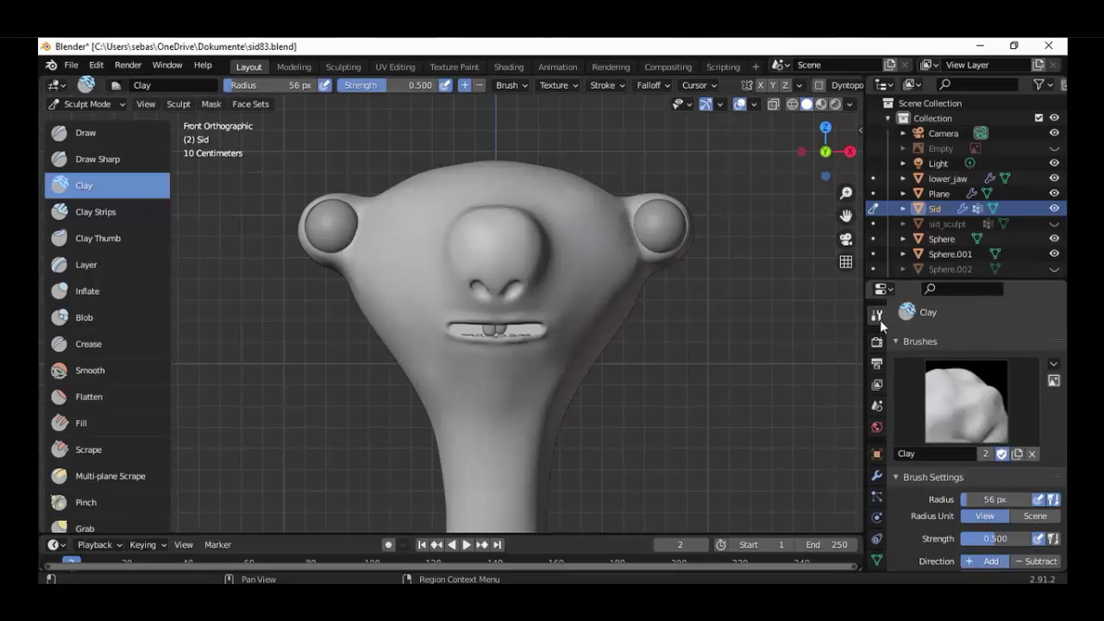
scroll(921, 500, "down", 3)
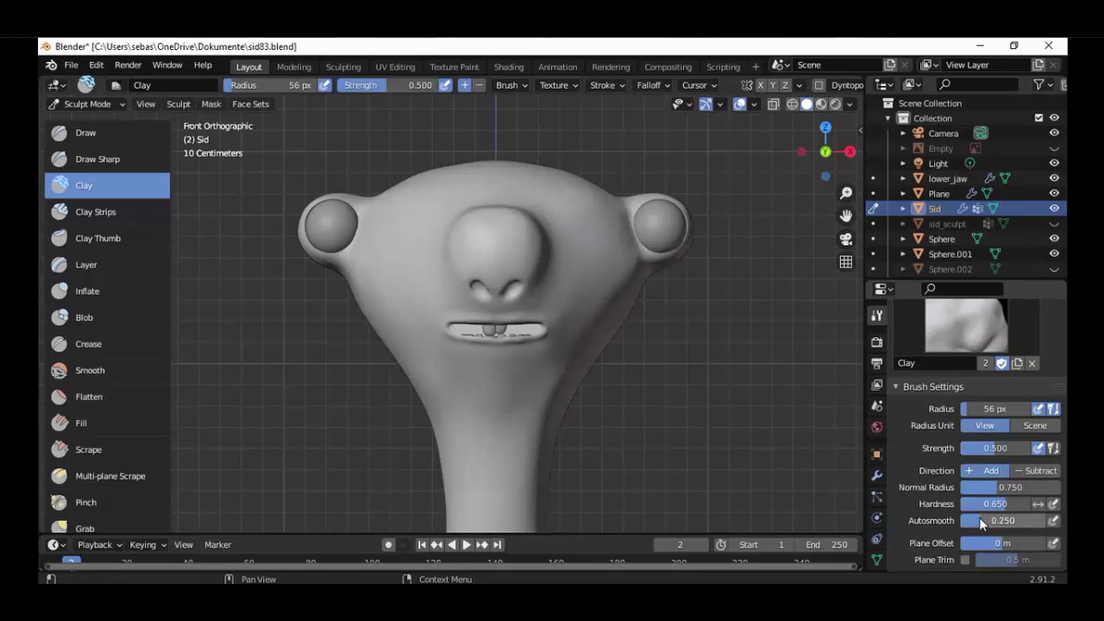
left_click_drag(980, 520, 958, 521)
Step: Assign the existing image texture named Texture to the Clay brush
scroll(919, 506, "down", 5)
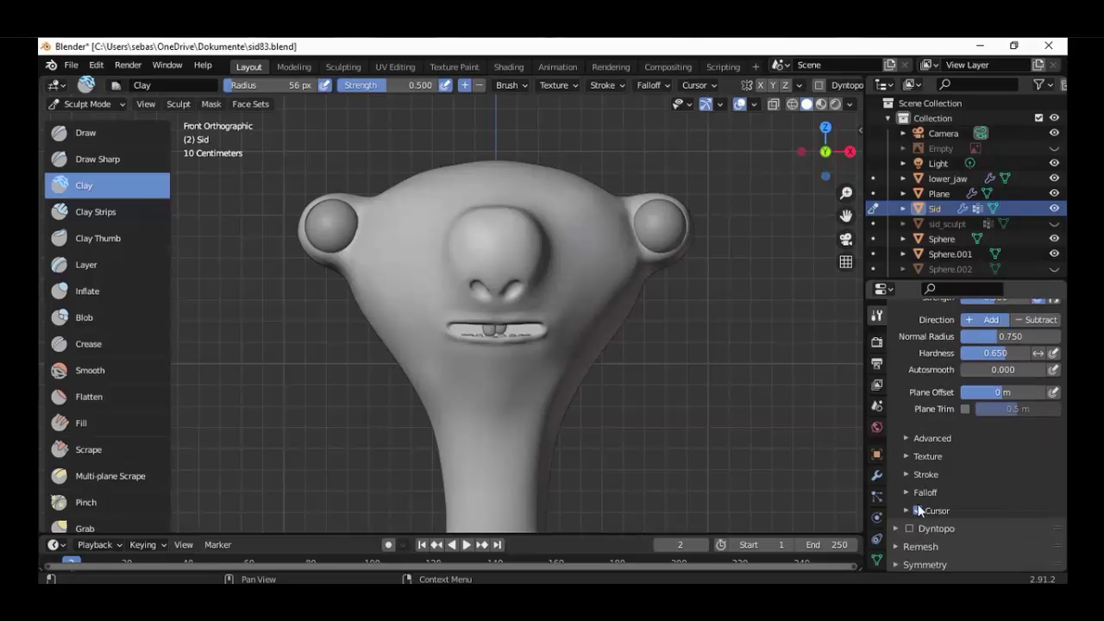
left_click(926, 457)
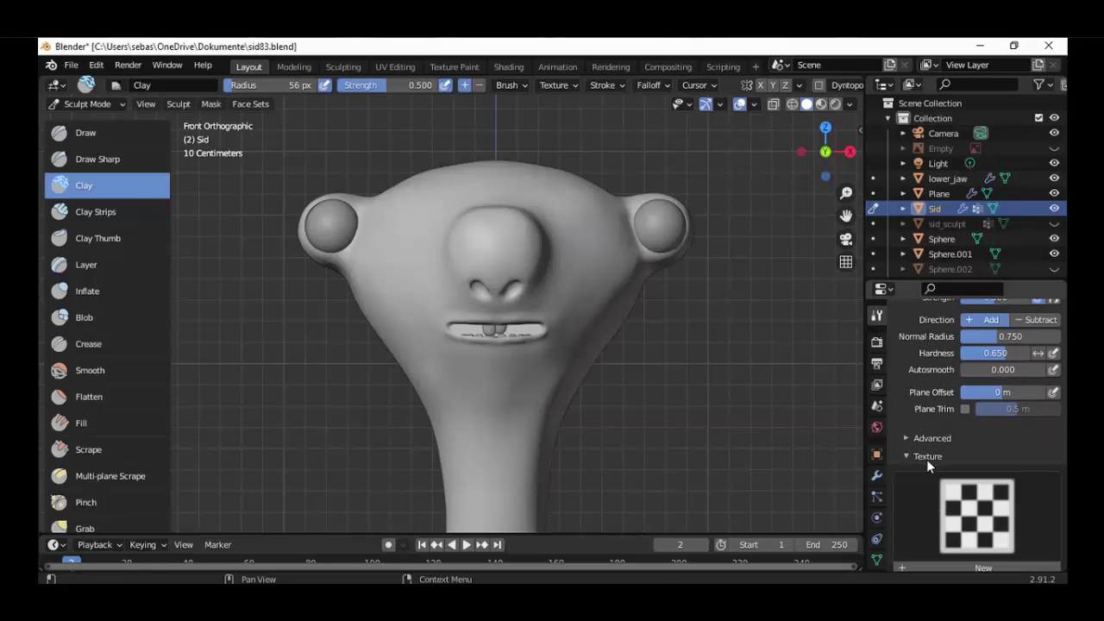
scroll(926, 458, "down", 4)
left_click(973, 396)
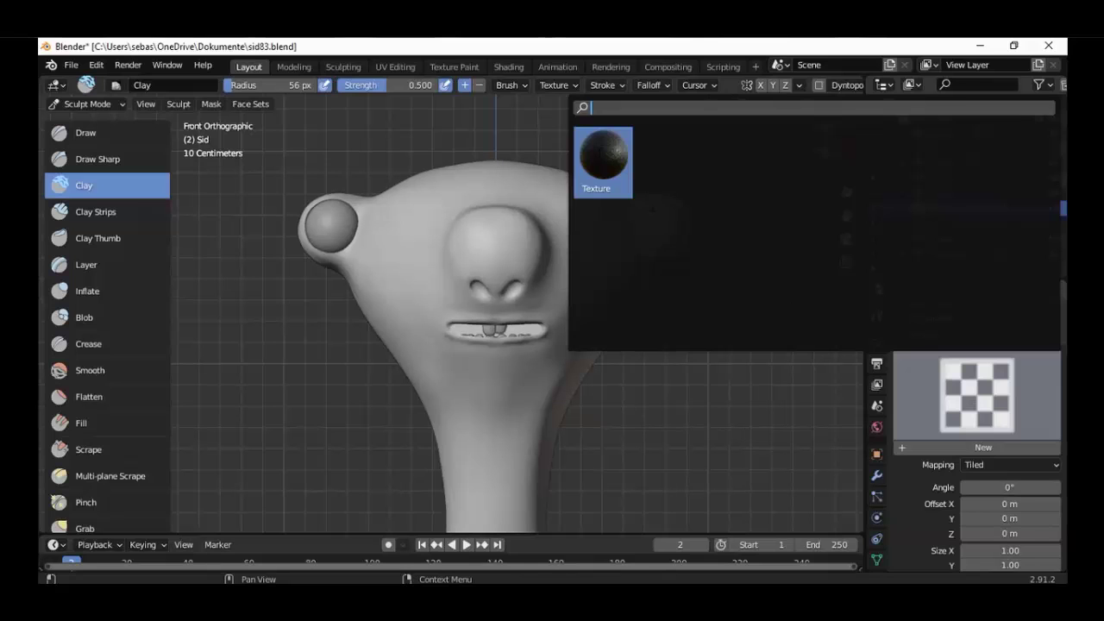
left_click(602, 162)
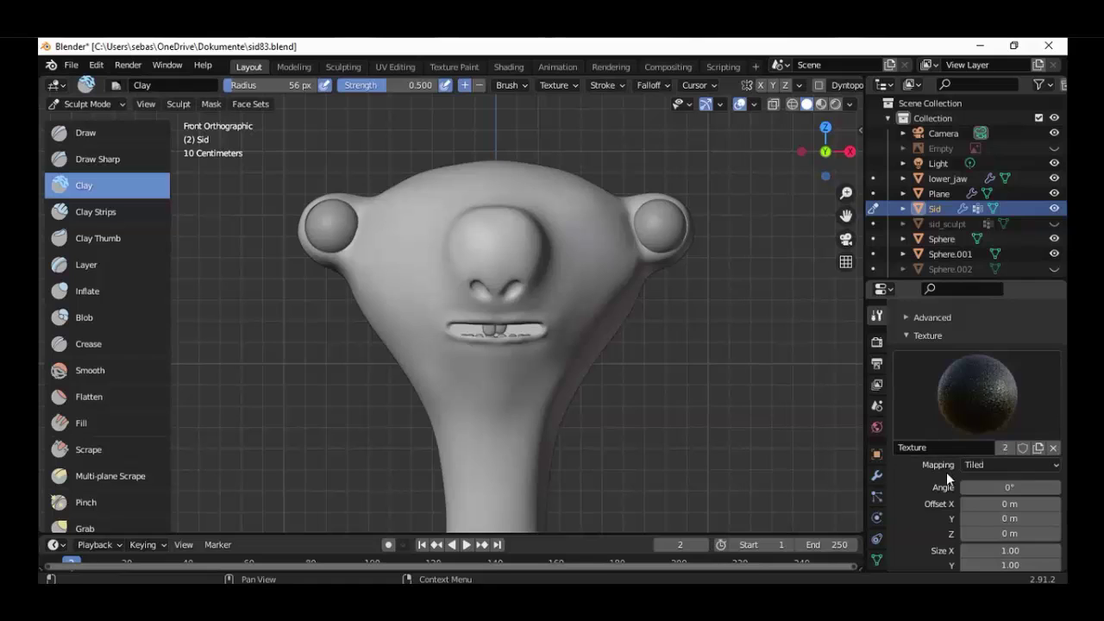
Step: Set the brush texture's mapping to Stencil and align Sid's nose with the stencil image
left_click(998, 465)
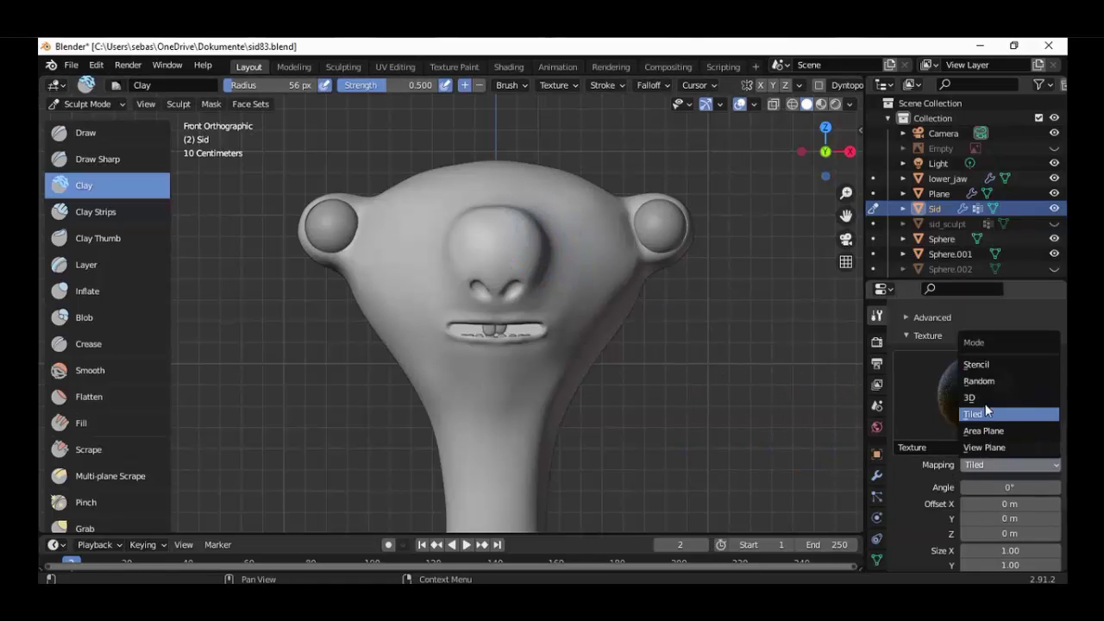
left_click(987, 363)
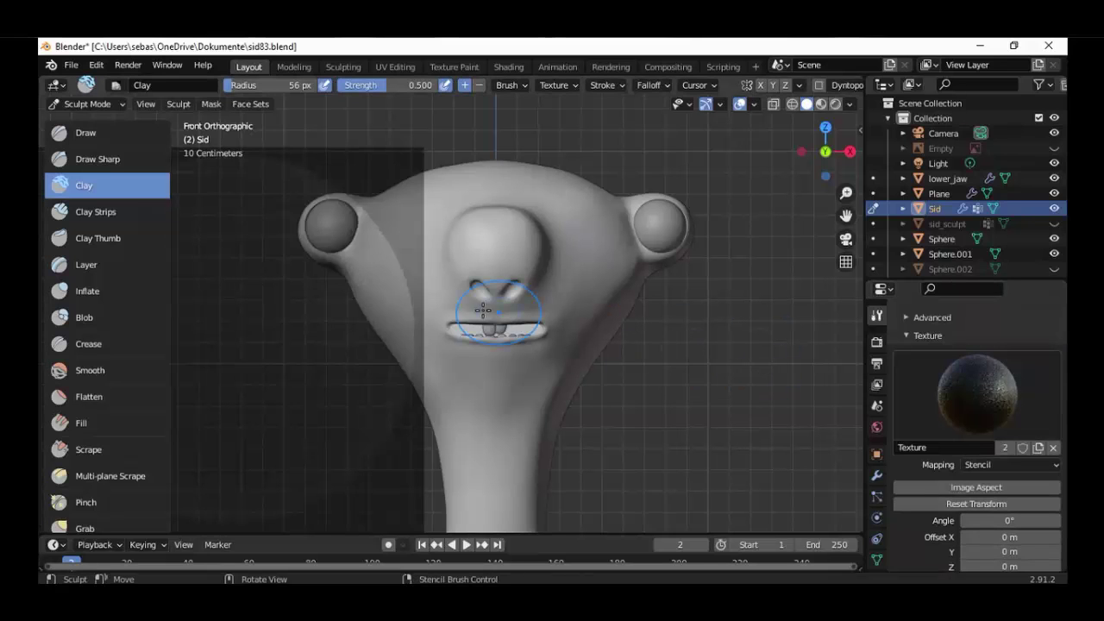
mouse_move(503, 334)
middle_mouse_down("shift")
mouse_move(468, 370)
mouse_move(407, 362)
mouse_move(362, 375)
middle_mouse_up("shift")
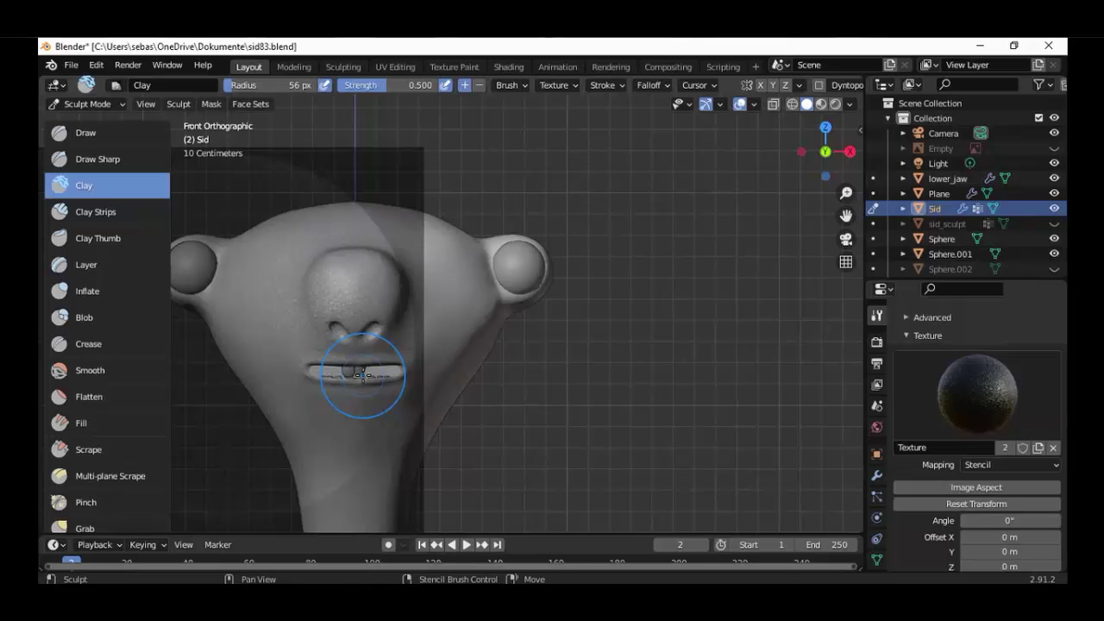
middle_click_drag(389, 330, 359, 346, "shift")
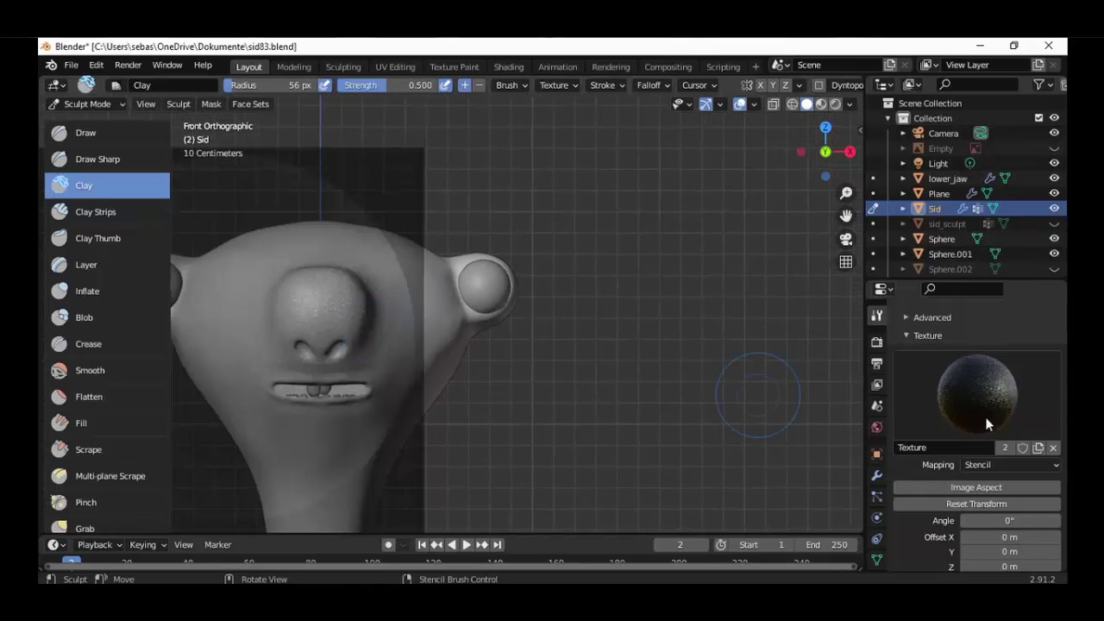
Step: Set the Clay brush's direction to Subtract and its radius to 67 px
scroll(984, 416, "up", 8)
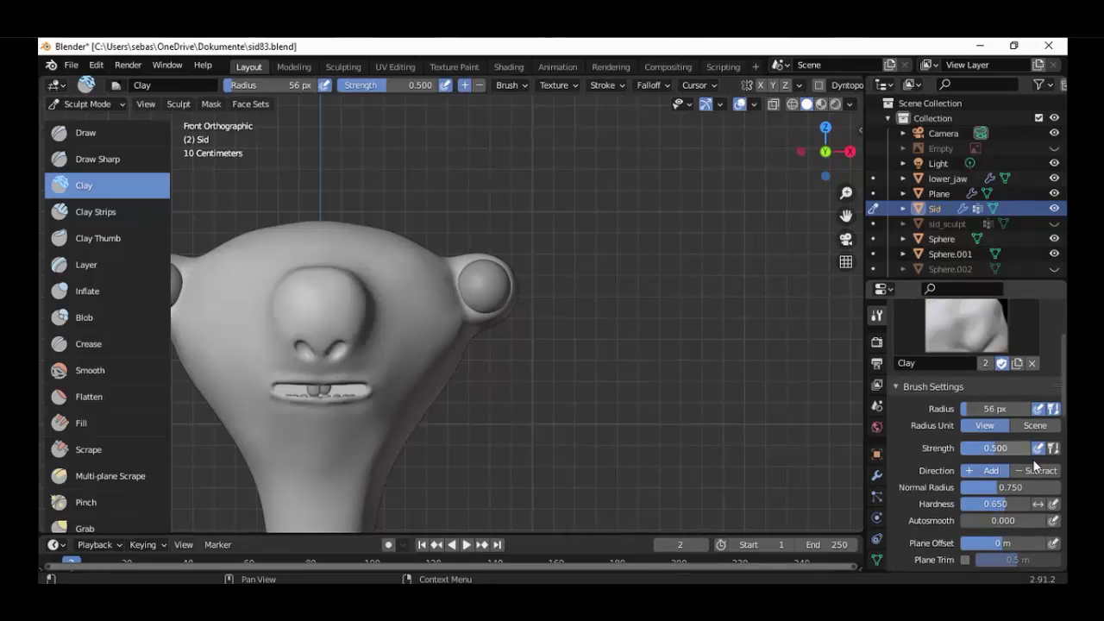
left_click(1034, 467)
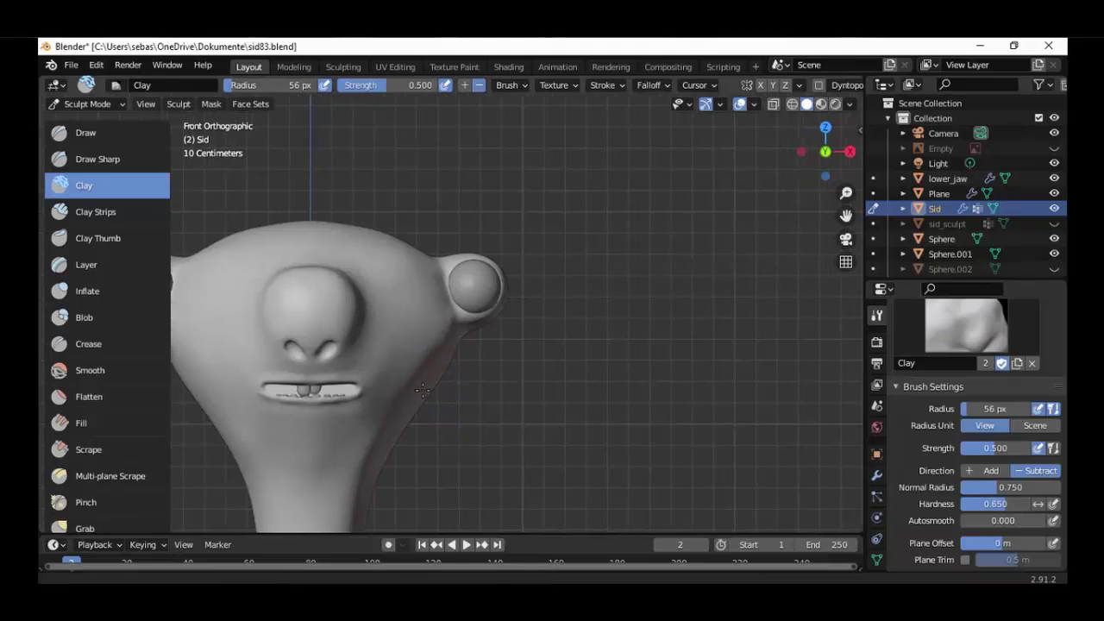
scroll(419, 388, "up", 2)
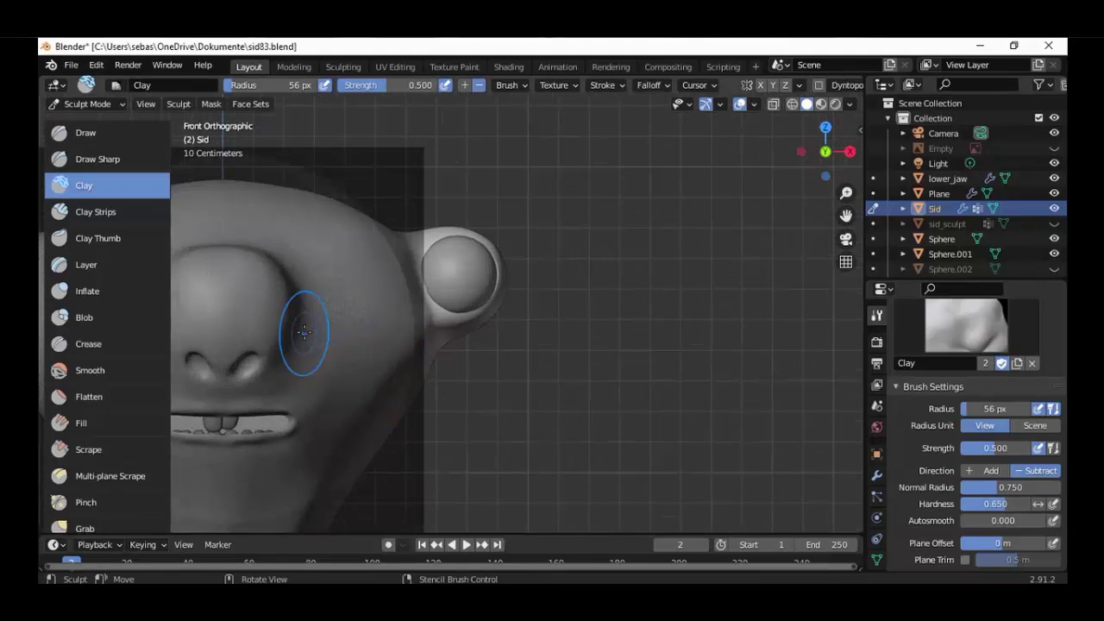
middle_click_drag(305, 333, 334, 339, "shift")
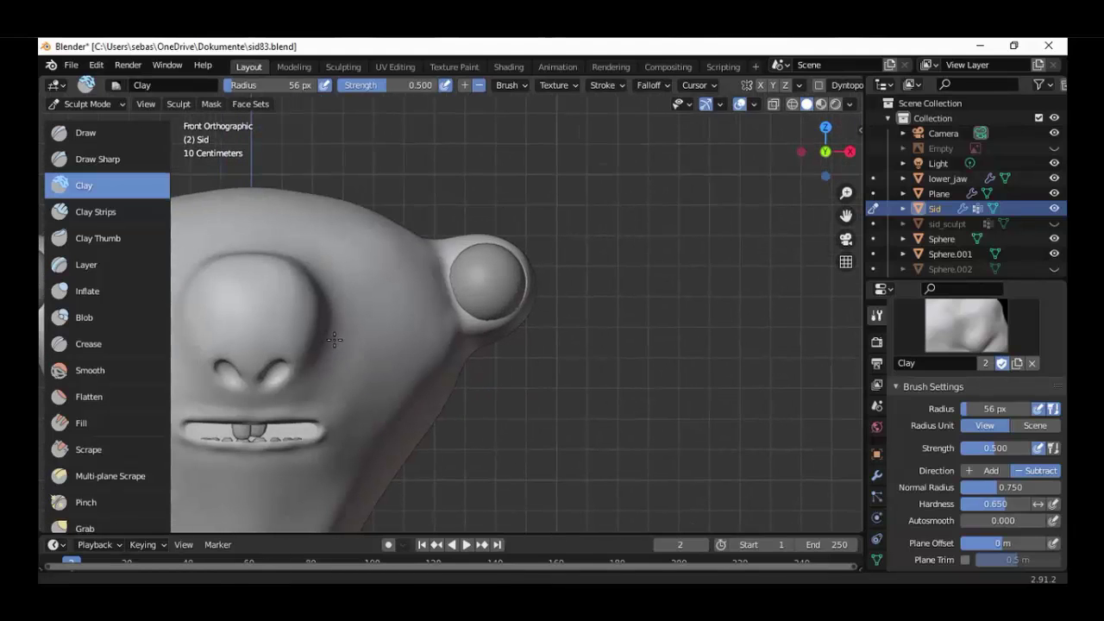
key("f")
left_click(276, 304)
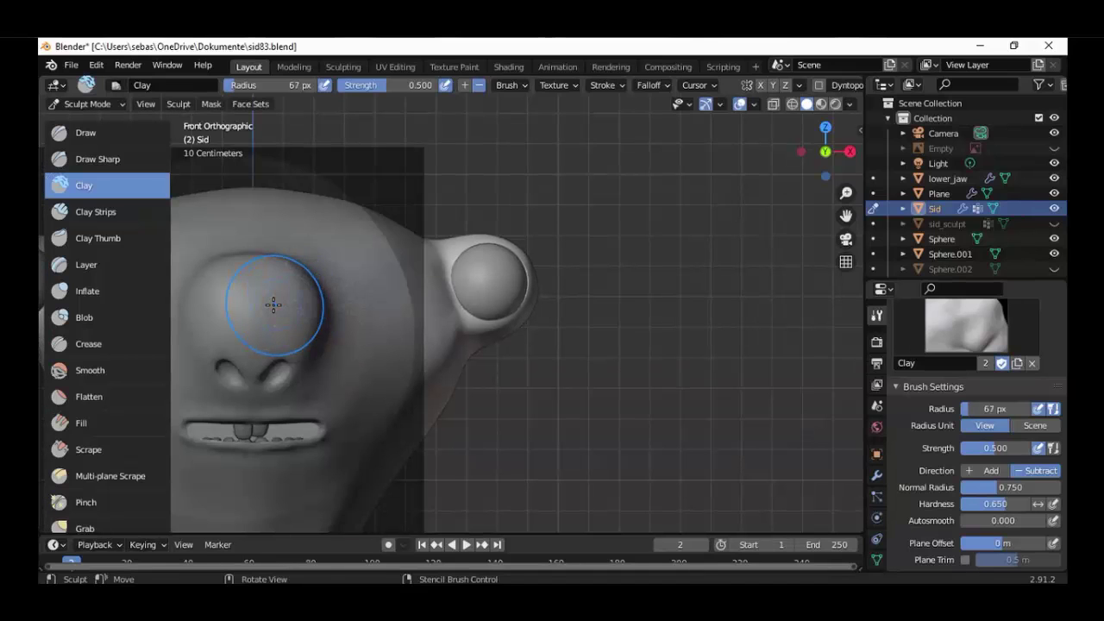
Step: Enable mirror symmetry on the X axis for sculpting
scroll(996, 484, "down", 10)
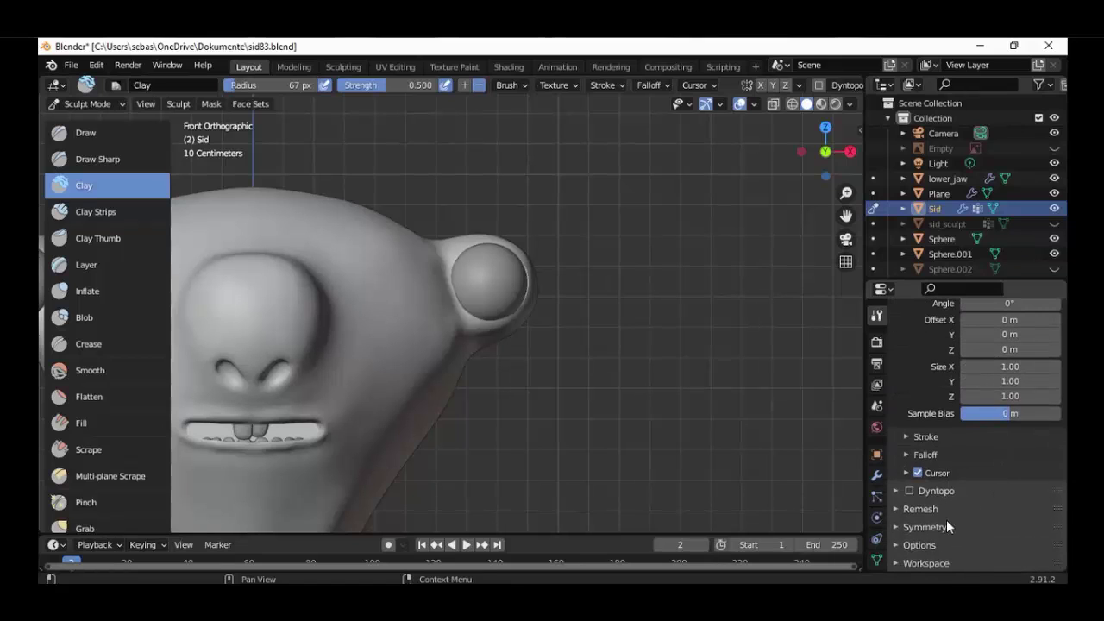
left_click(946, 524)
scroll(949, 517, "down", 4)
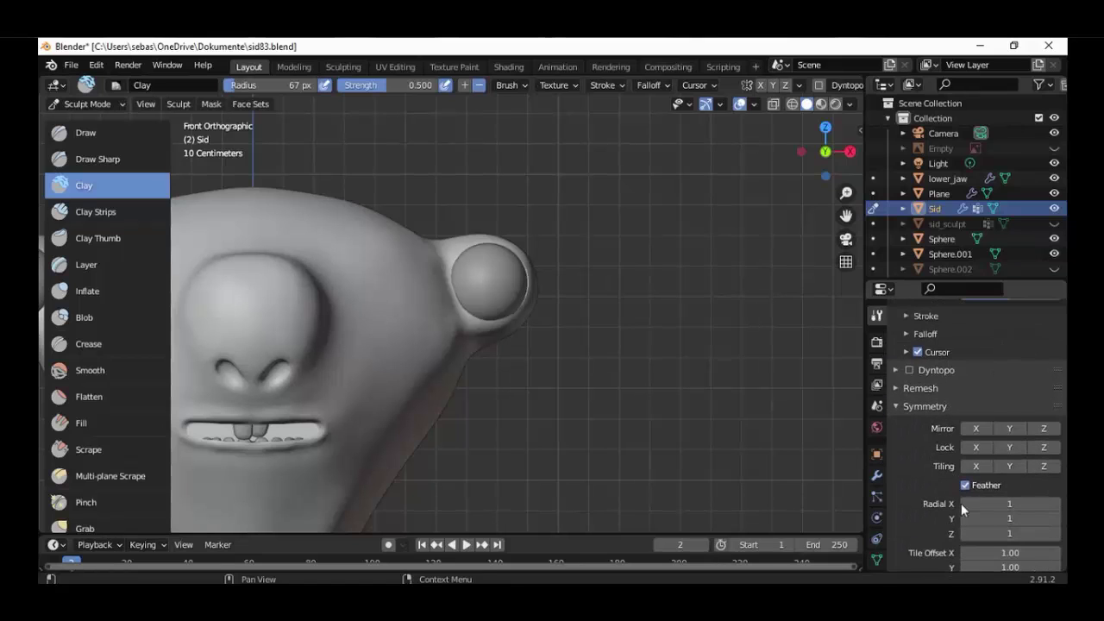
left_click(974, 428)
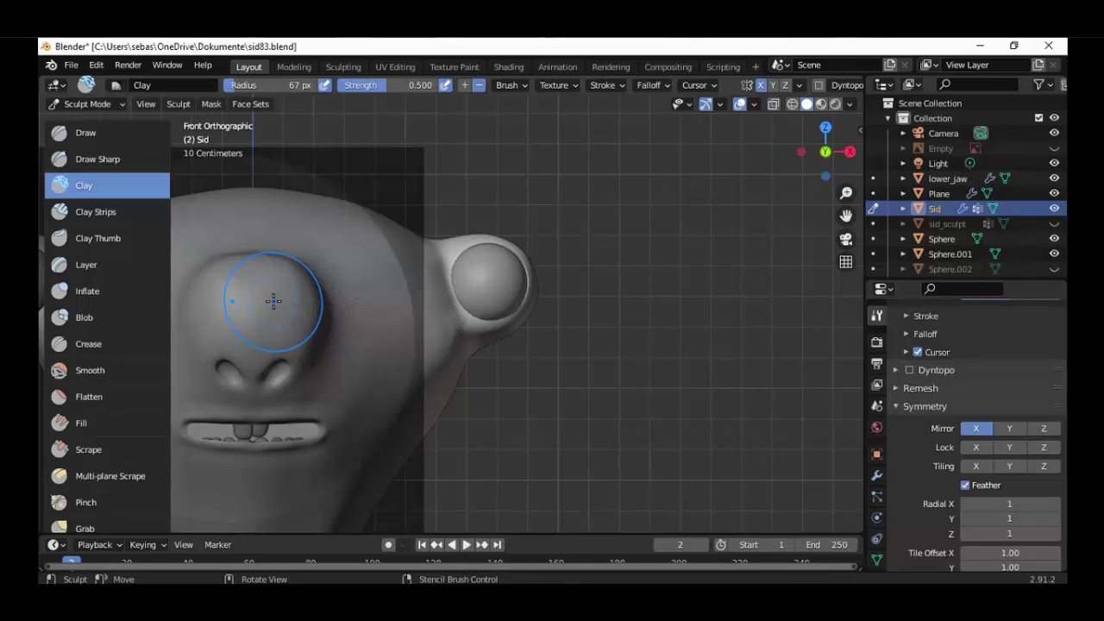
Step: Sculpt the stencil texture onto the front and side of the nose, working from front, angled and right views
left_click(274, 301)
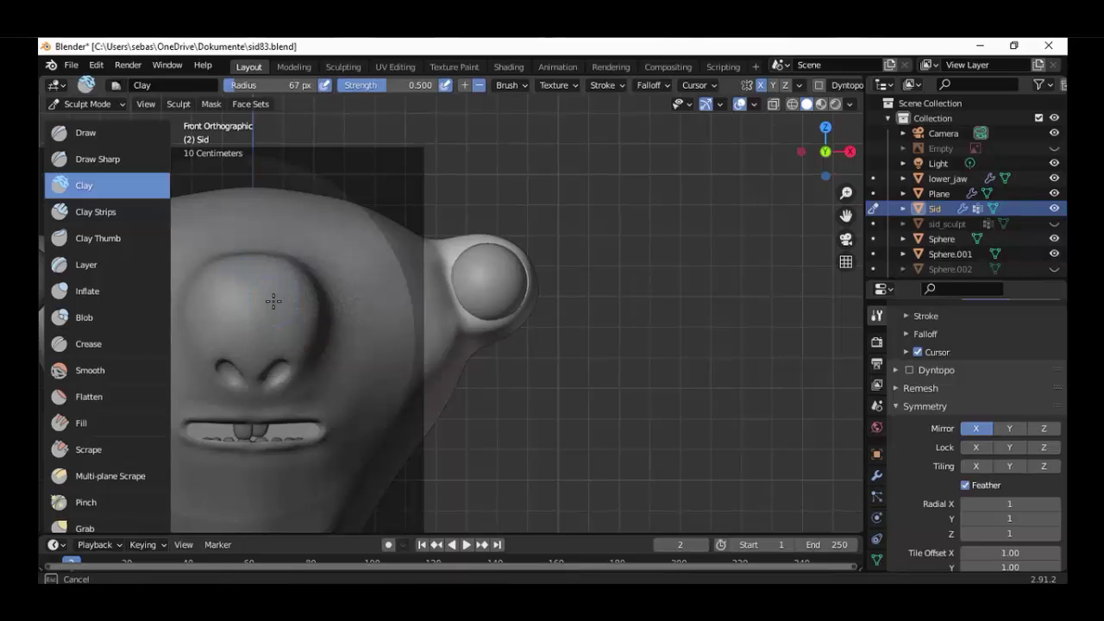
mouse_move(356, 351)
middle_mouse_down()
mouse_move(319, 356)
mouse_move(453, 364)
mouse_move(466, 368)
mouse_move(425, 370)
mouse_move(506, 382)
mouse_move(509, 402)
mouse_move(474, 417)
mouse_move(466, 365)
mouse_move(391, 367)
mouse_move(321, 330)
middle_mouse_up()
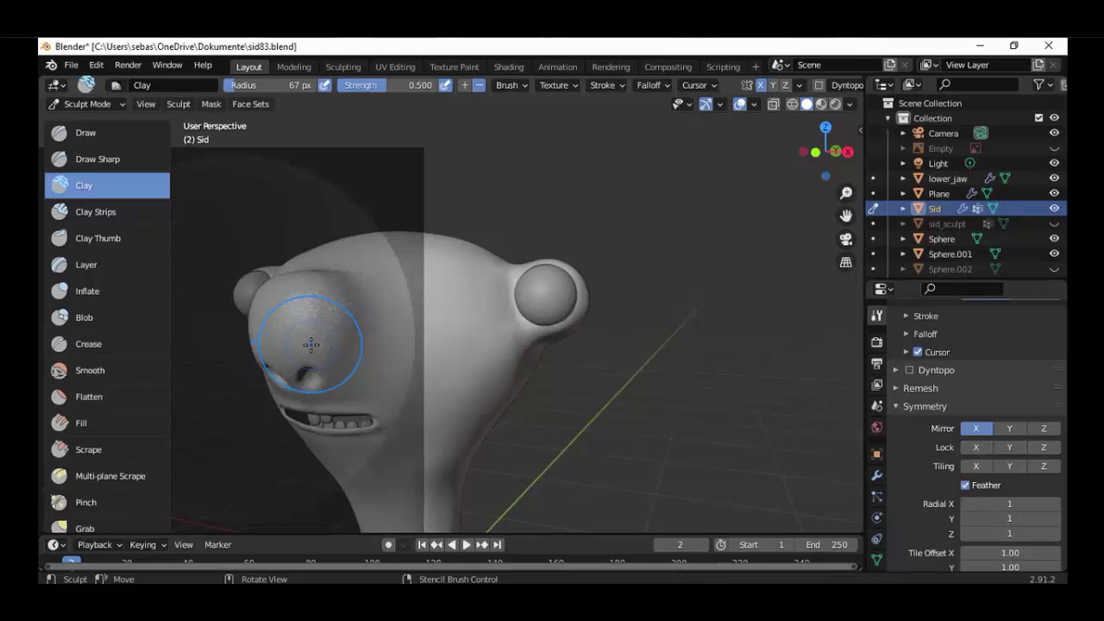
left_click_drag(311, 345, 320, 316)
mouse_move(293, 326)
middle_mouse_down()
mouse_move(305, 360)
mouse_move(279, 348)
middle_mouse_up()
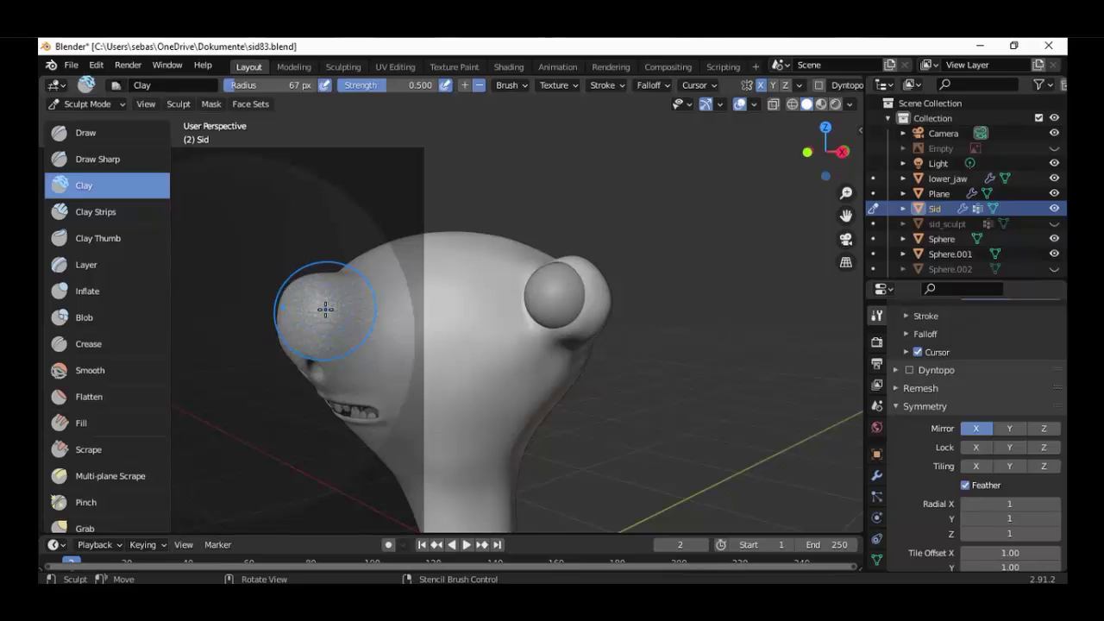
key("KP_3")
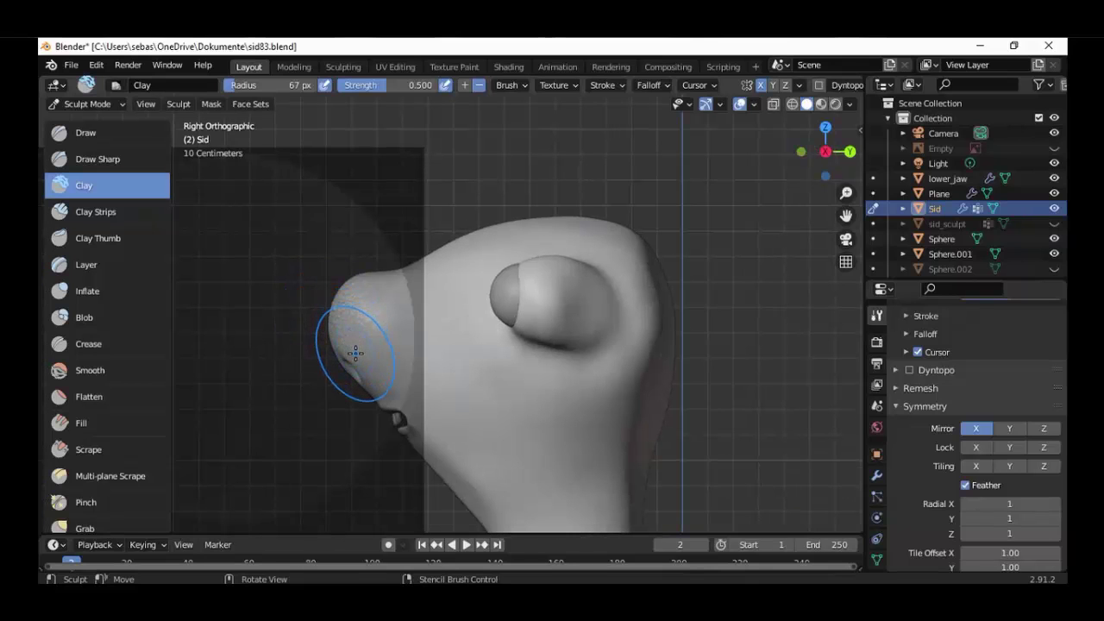
left_click(355, 353)
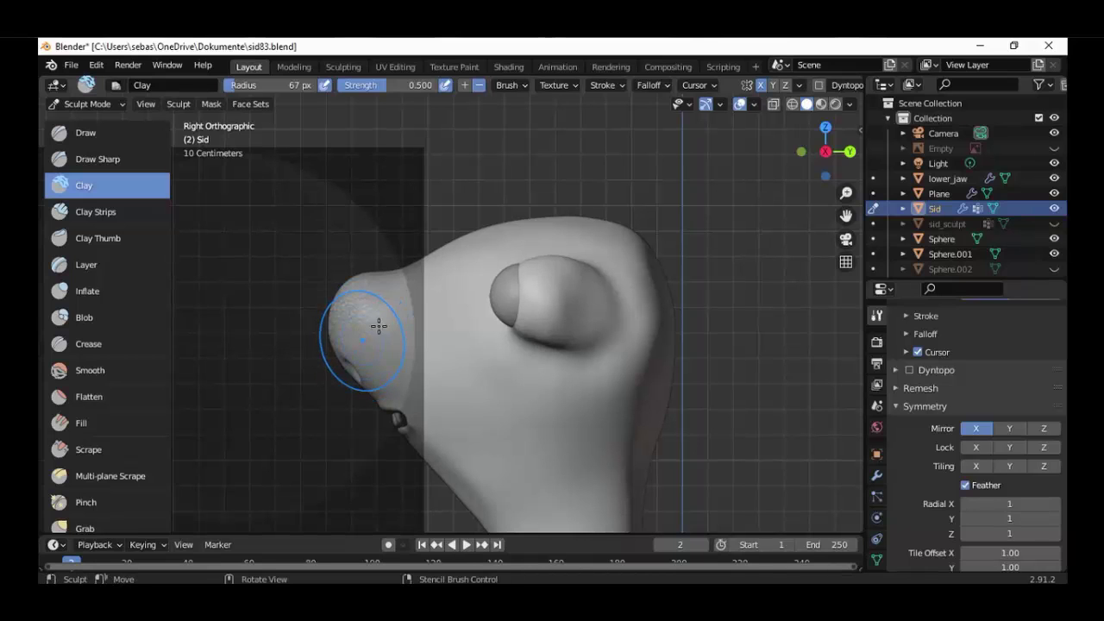
Step: Sculpt the stencil texture onto the underside of the nose and around the nostrils, and check the nose from above and the side
mouse_move(377, 322)
middle_mouse_down()
mouse_move(464, 280)
mouse_move(536, 276)
middle_mouse_up()
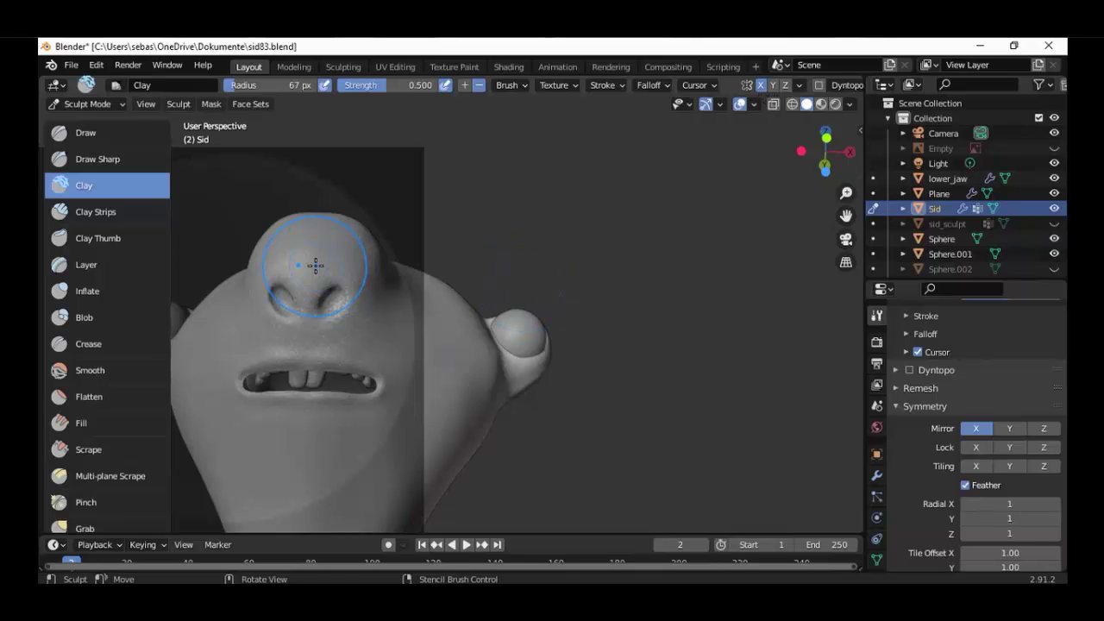
left_click_drag(316, 266, 315, 281)
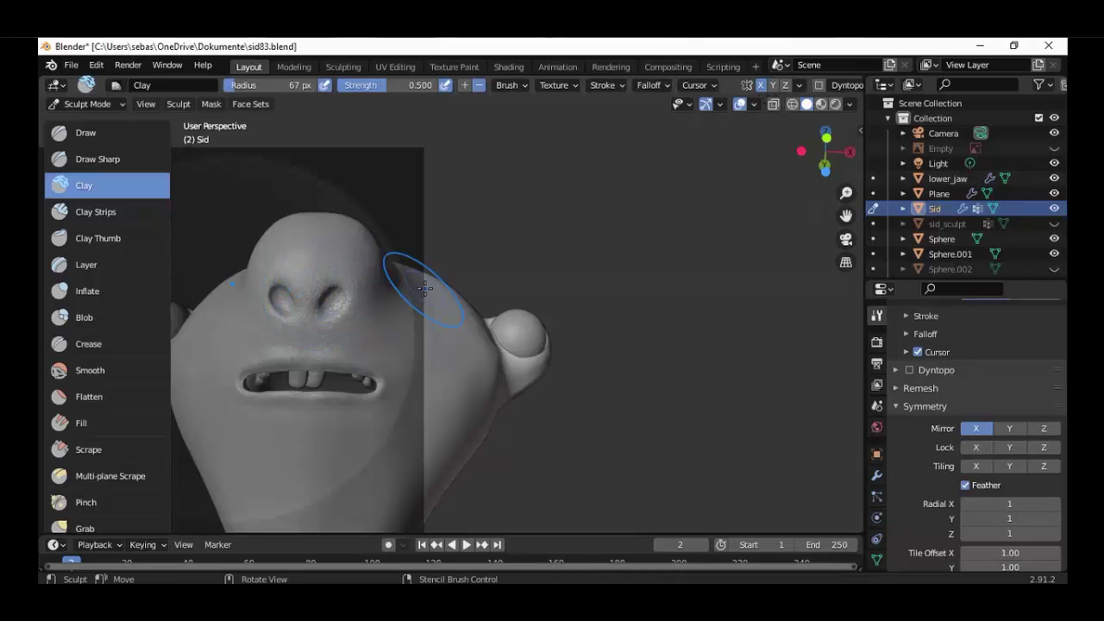
mouse_move(418, 285)
middle_mouse_down()
mouse_move(389, 316)
mouse_move(402, 254)
mouse_move(423, 280)
middle_mouse_up()
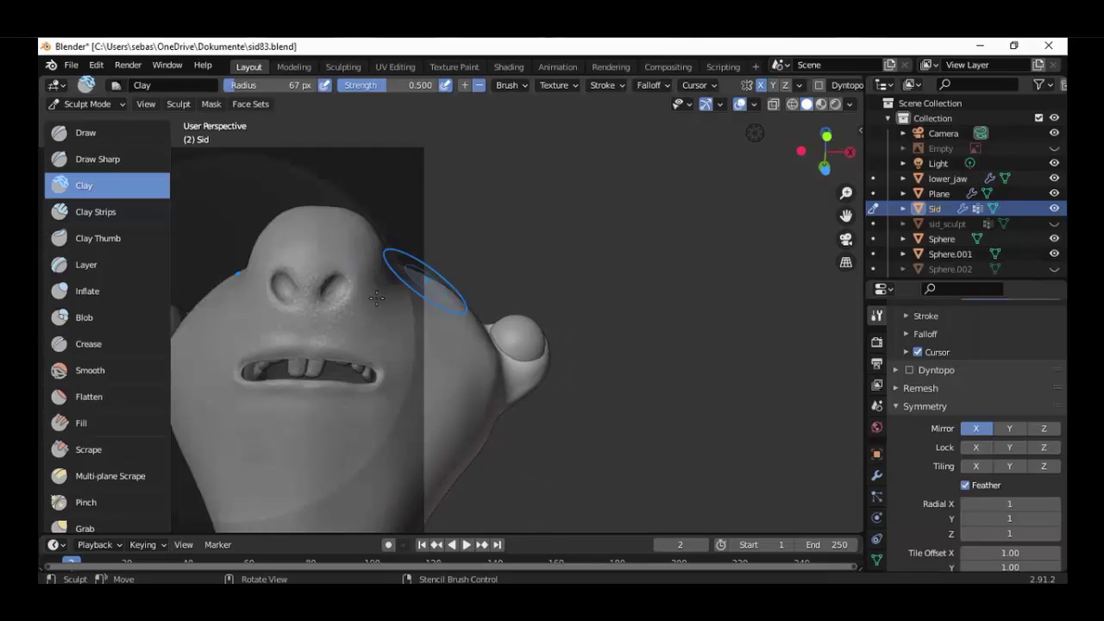
left_click_drag(377, 298, 356, 284)
mouse_move(357, 284)
middle_mouse_down()
mouse_move(285, 298)
mouse_move(344, 326)
mouse_move(323, 329)
mouse_move(337, 301)
mouse_move(359, 323)
mouse_move(315, 351)
mouse_move(305, 298)
mouse_move(339, 333)
mouse_move(354, 372)
mouse_move(313, 446)
mouse_move(341, 431)
mouse_move(352, 468)
middle_mouse_up()
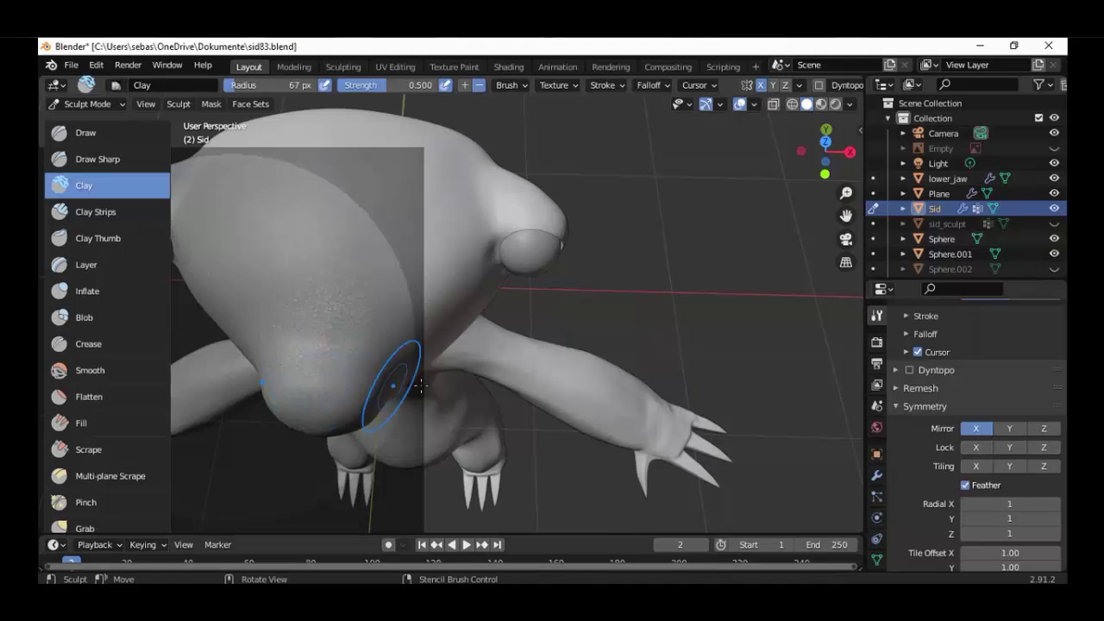
mouse_move(394, 380)
middle_mouse_down()
mouse_move(308, 290)
mouse_move(485, 271)
mouse_move(454, 248)
middle_mouse_up()
mouse_move(422, 336)
middle_mouse_down()
mouse_move(561, 340)
mouse_move(571, 311)
mouse_move(458, 385)
mouse_move(480, 474)
mouse_move(487, 466)
mouse_move(307, 291)
mouse_move(384, 362)
mouse_move(382, 320)
middle_mouse_up()
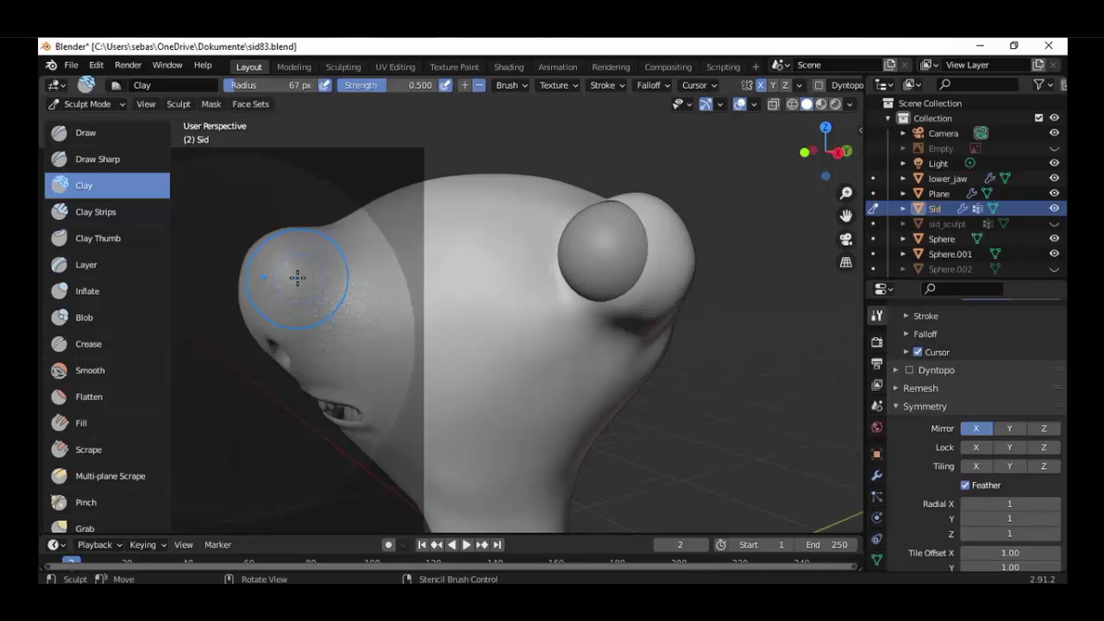
mouse_move(313, 284)
middle_mouse_down()
mouse_move(356, 379)
mouse_move(500, 346)
mouse_move(410, 400)
mouse_move(436, 391)
middle_mouse_up()
Step: Change the Clay brush texture's mapping away from Stencil and return to the general brush settings
scroll(942, 472, "up", 8)
left_click(992, 428)
left_click(1000, 444)
scroll(409, 400, "up", 3)
scroll(420, 394, "down", 4)
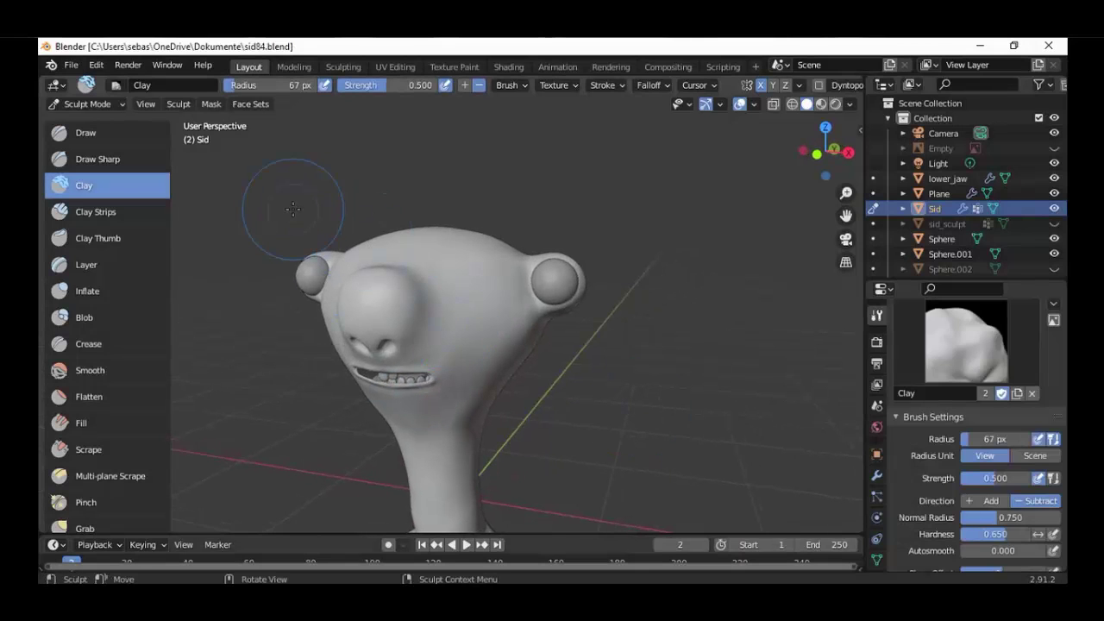
Step: In Object Mode, set Sid's Multires viewport, sculpt and render levels to 0 and apply Shade Smooth
left_click(109, 106)
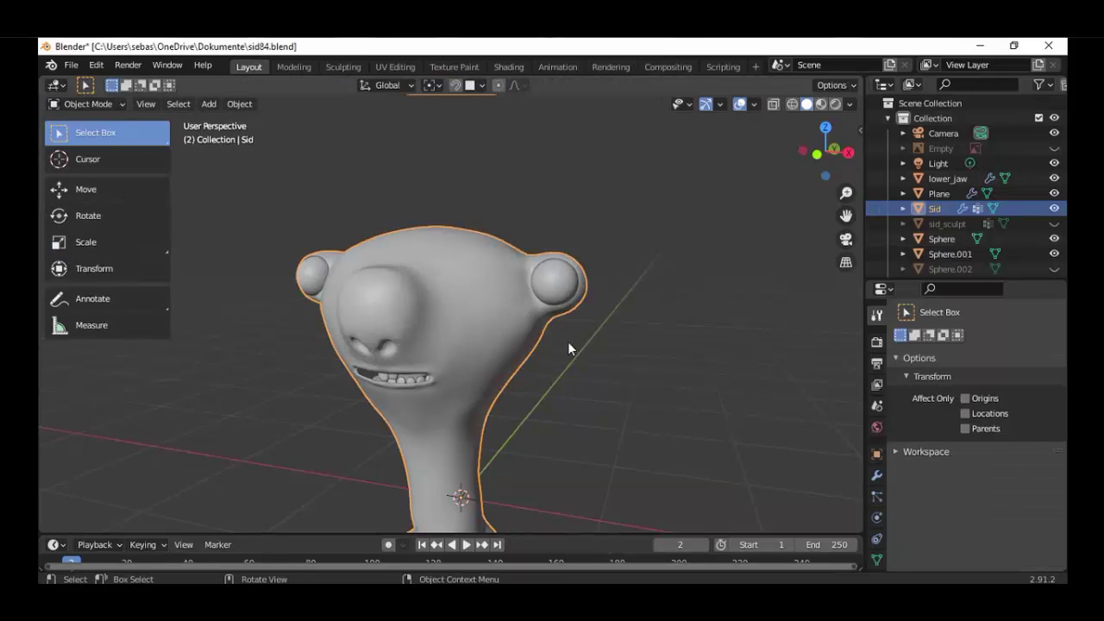
left_click(877, 475)
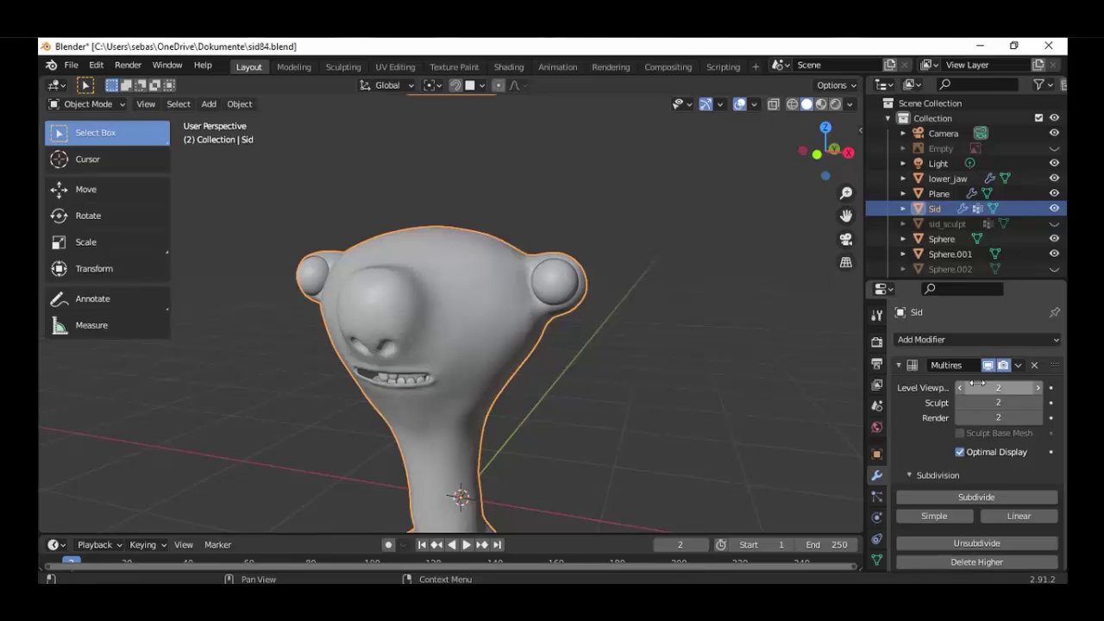
left_click(987, 387)
type("0")
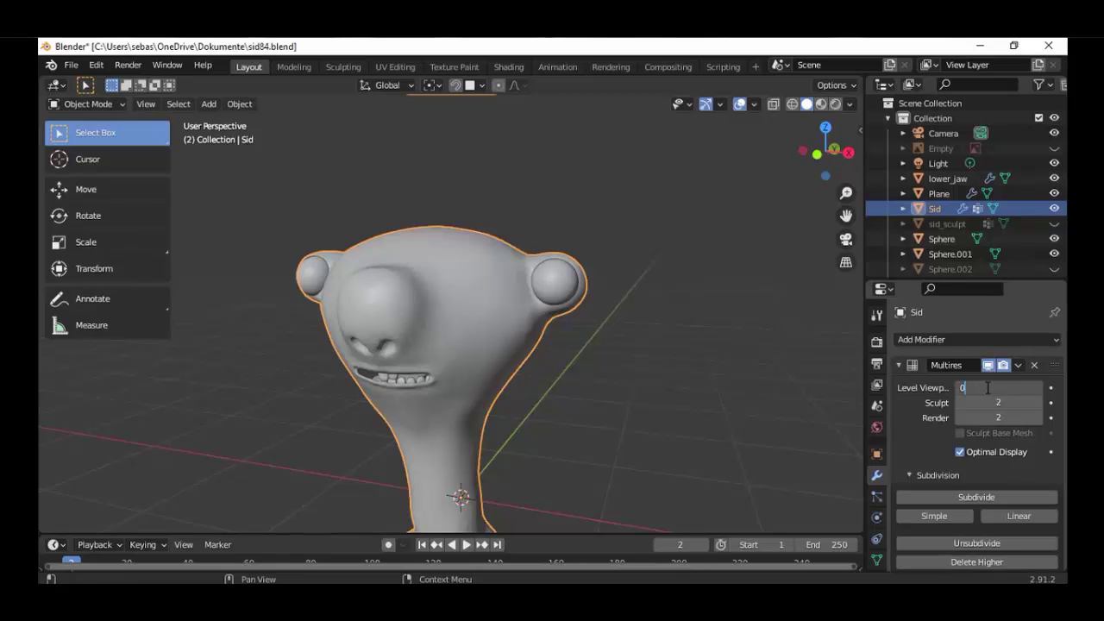
key("Tab")
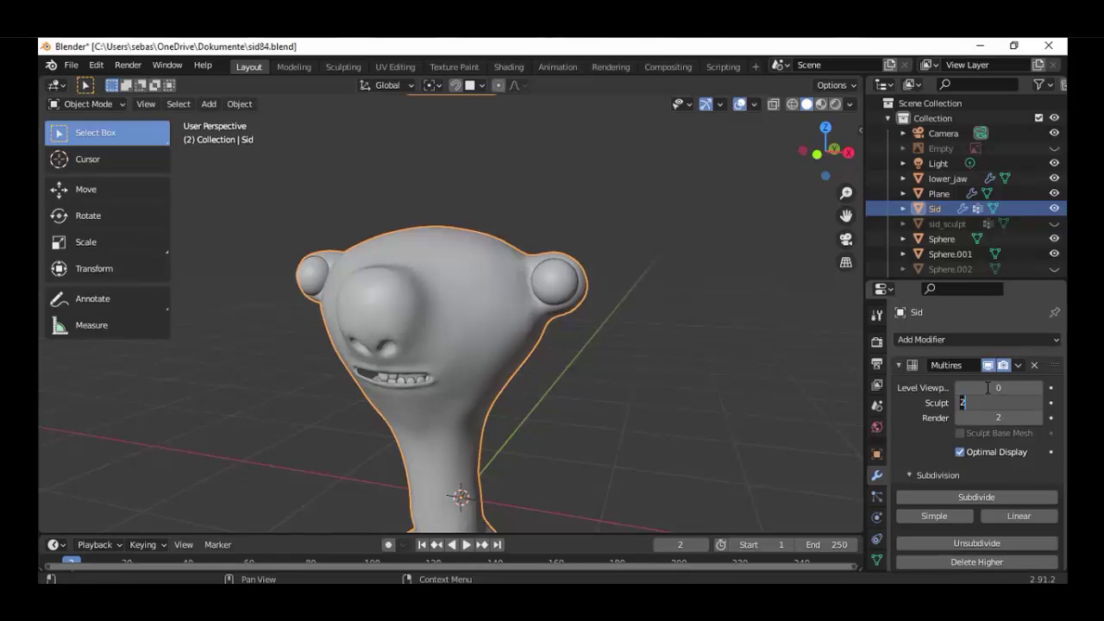
type("0")
key("Tab")
type("0")
key("Return")
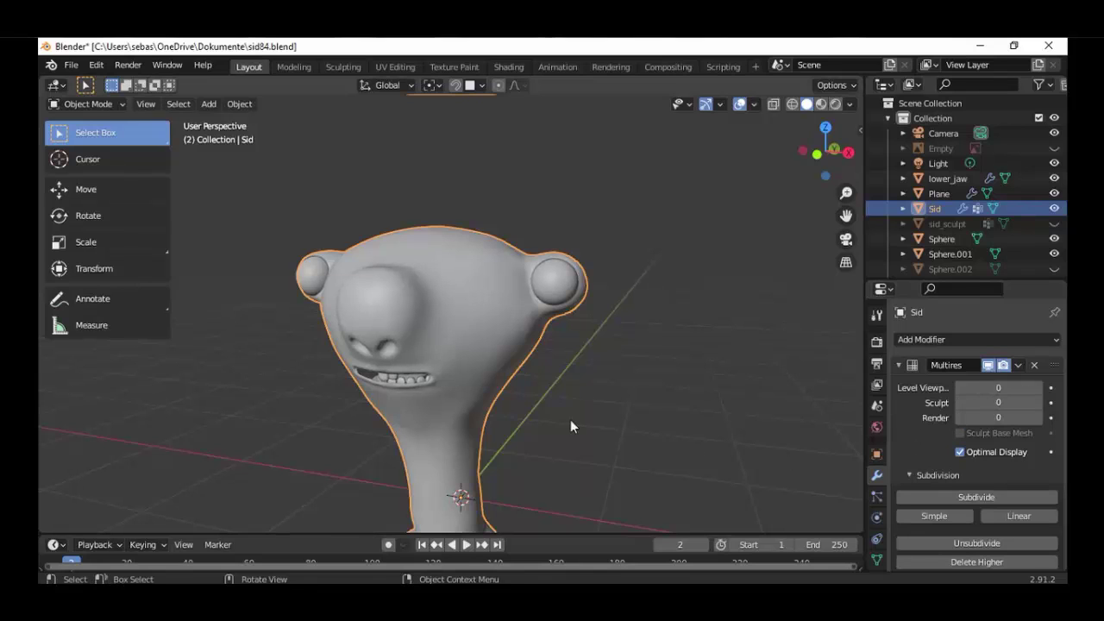
right_click(473, 306)
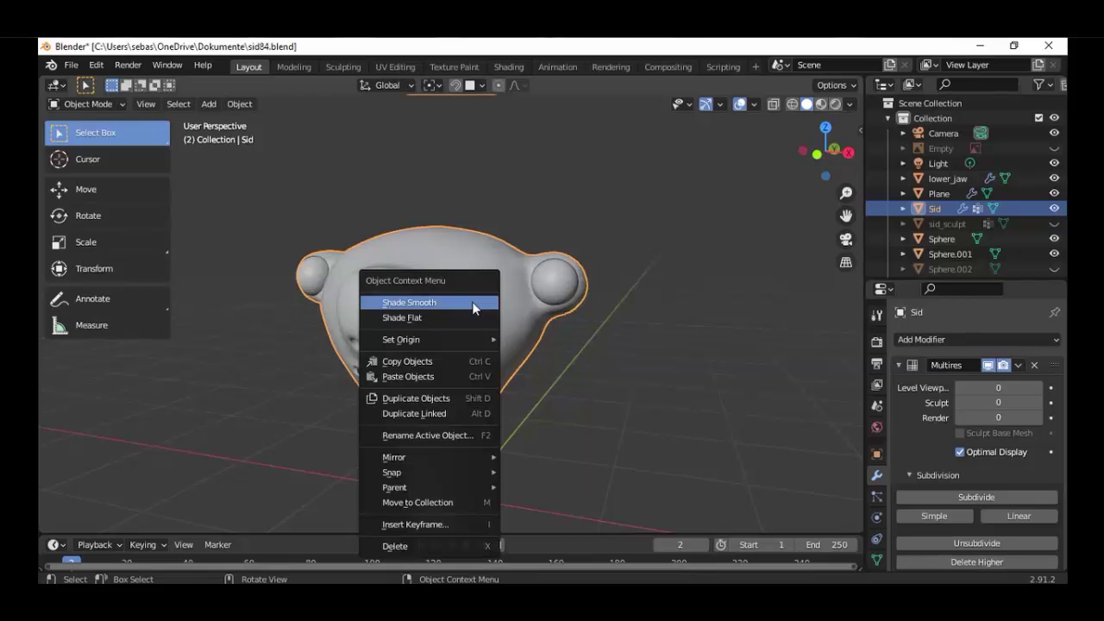
left_click(472, 304)
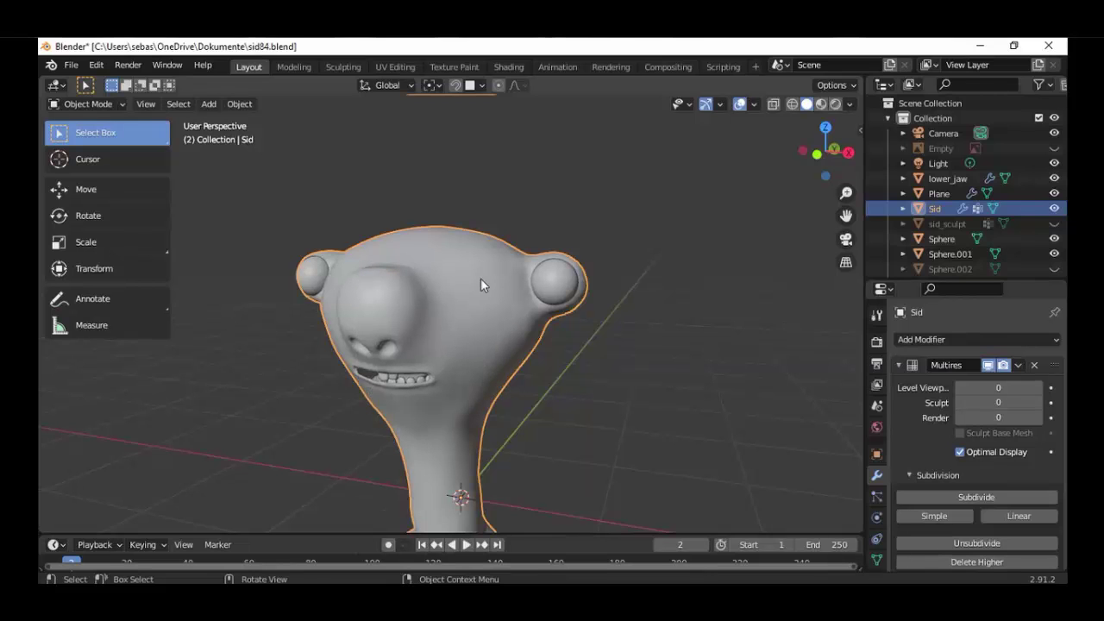
Step: In the Shading workspace, add an Image Texture node to the sid material and place it below the Sid Body Texture node
left_click(516, 68)
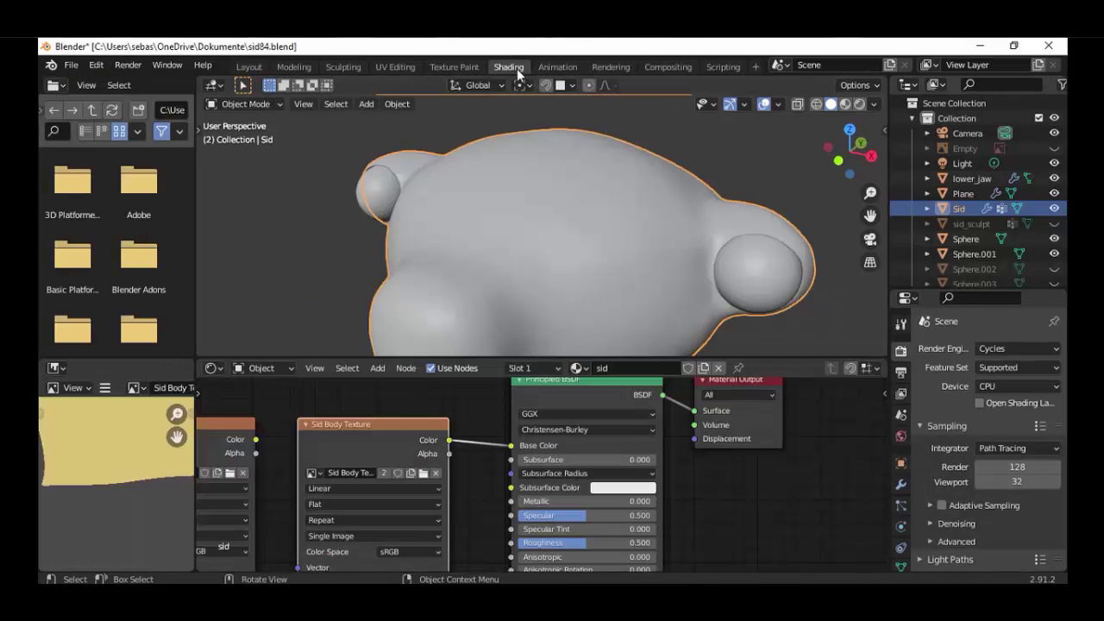
scroll(484, 459, "down", 2)
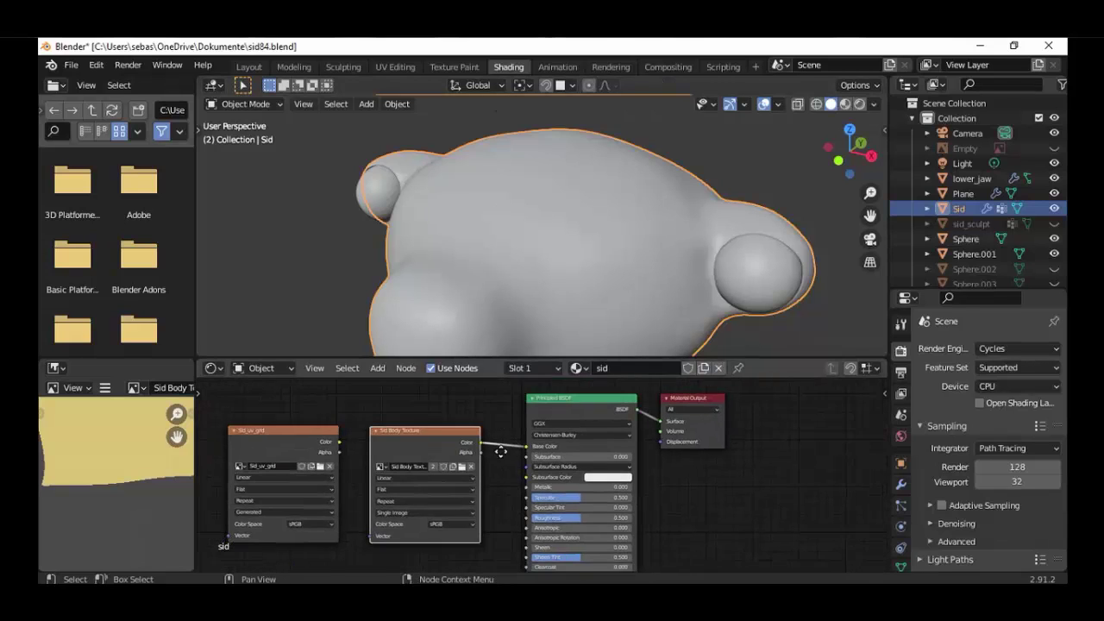
middle_click_drag(483, 459, 524, 450)
left_click_drag(305, 414, 242, 397)
key("shift+a")
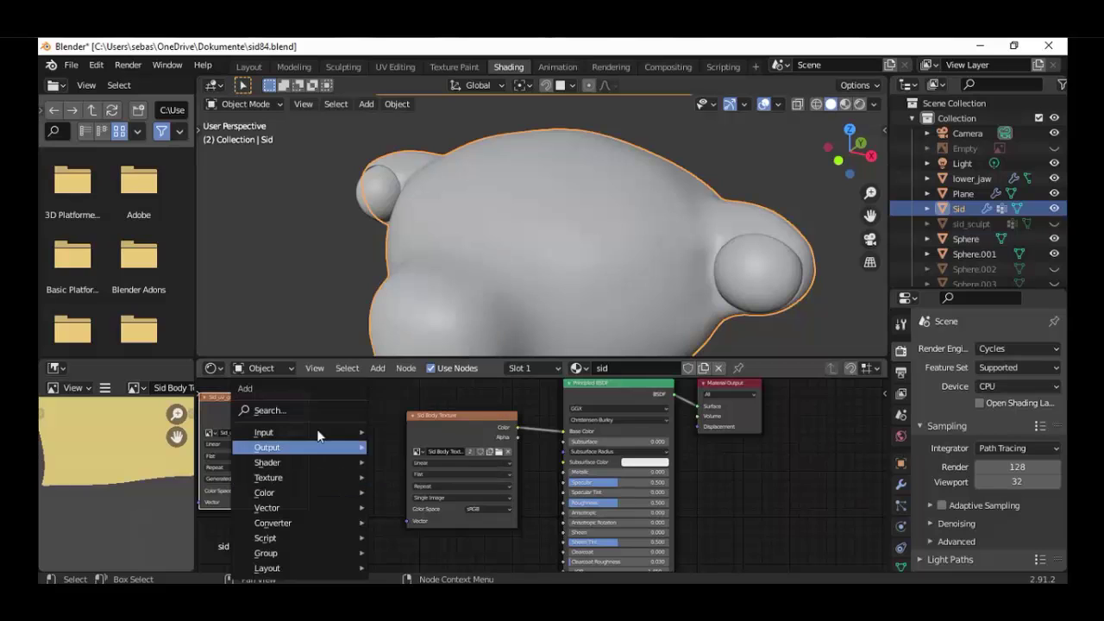
left_click(269, 410)
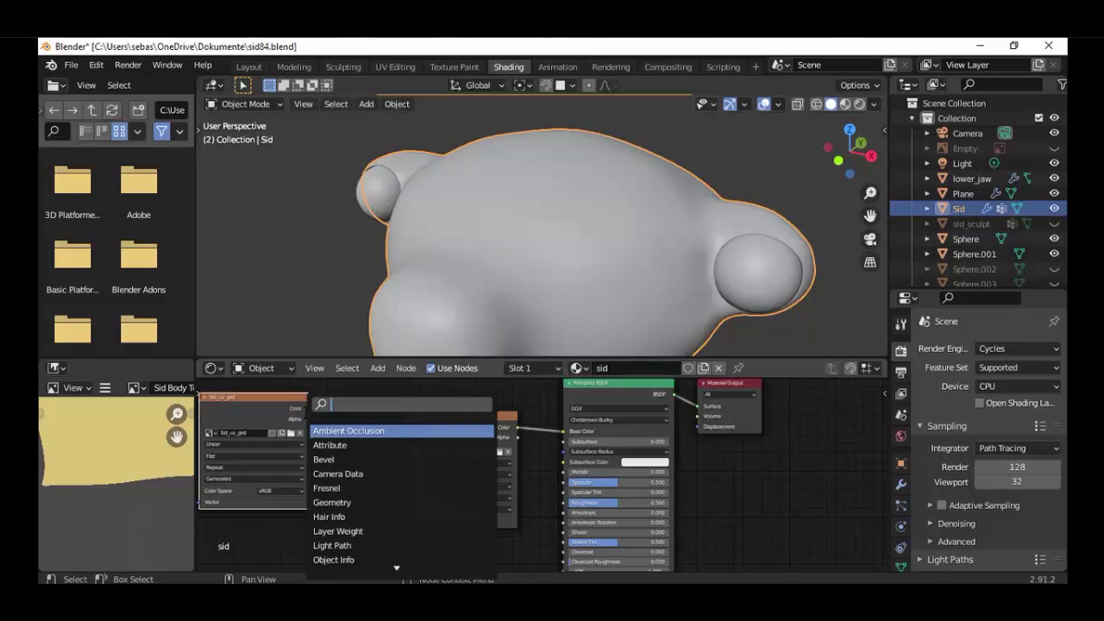
type("image")
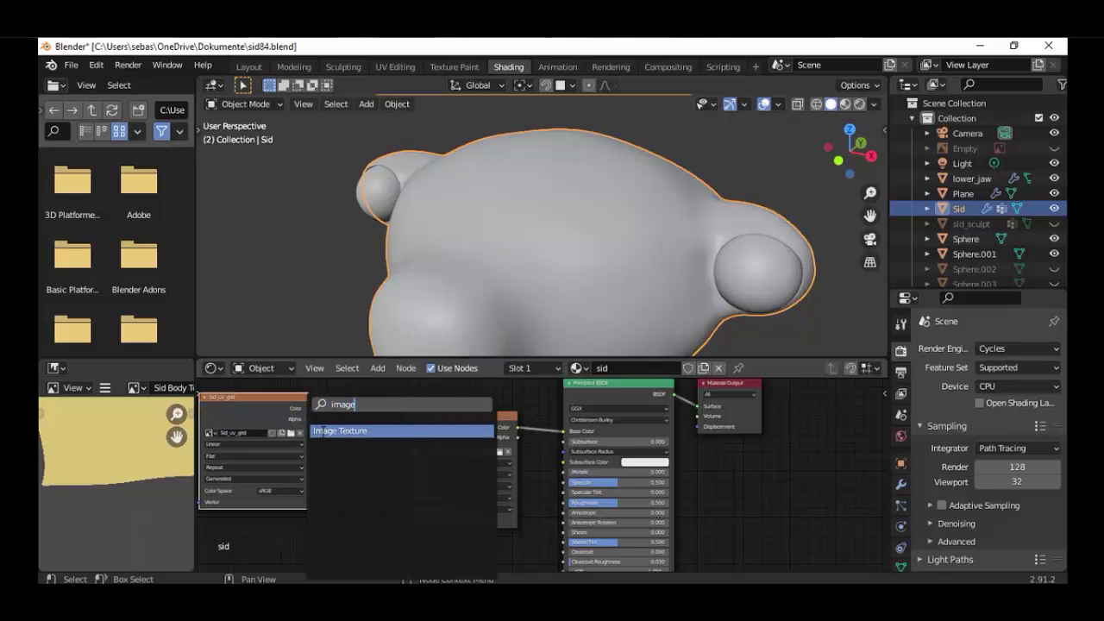
key("Return")
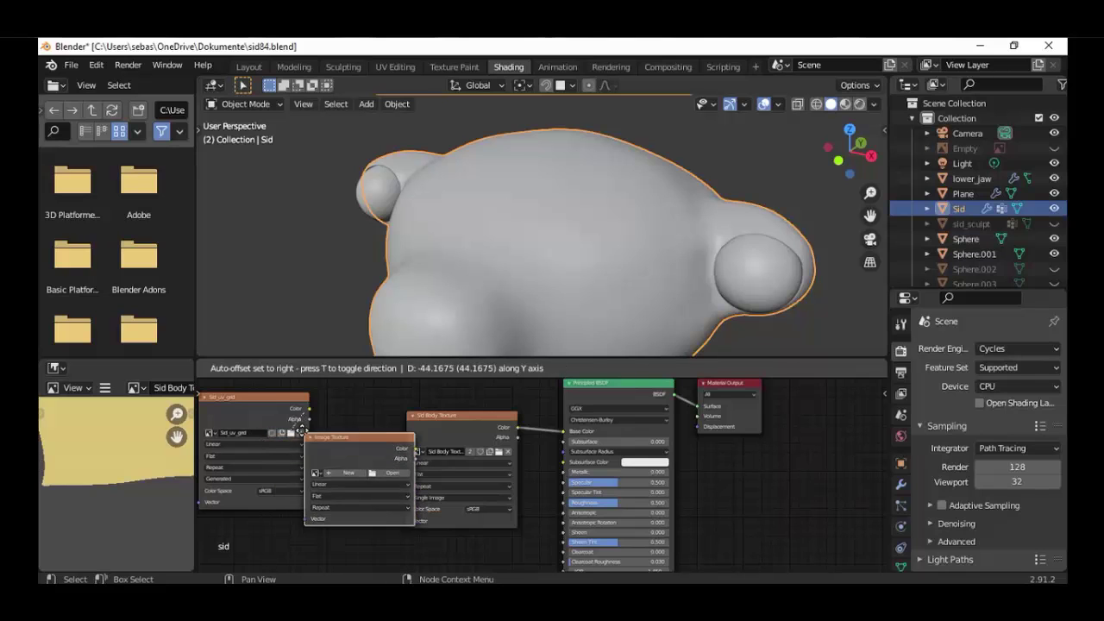
left_click(449, 549)
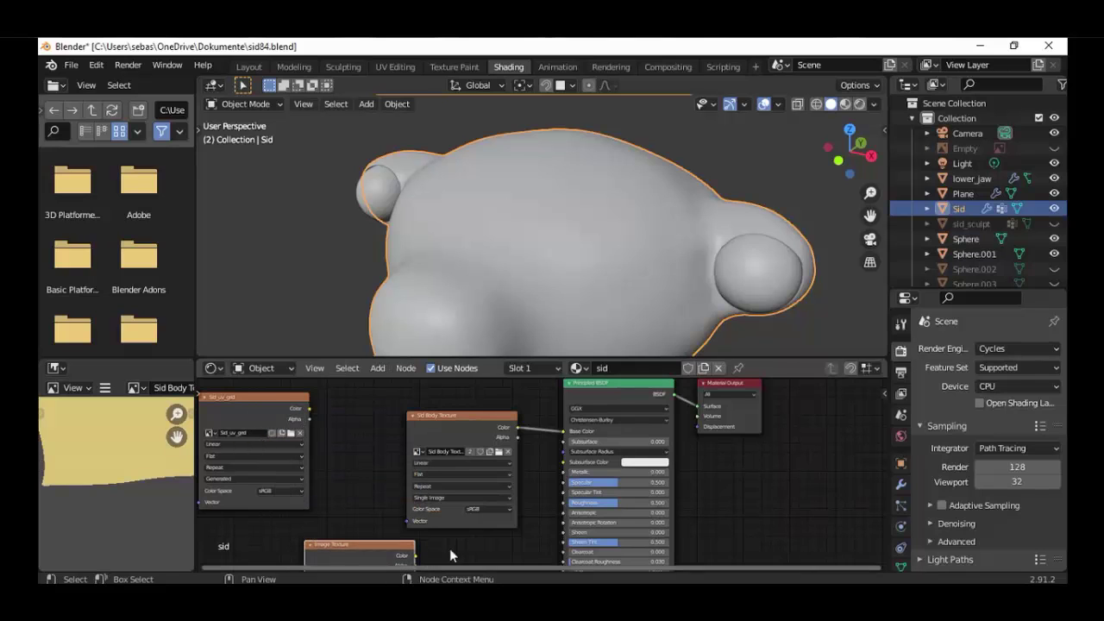
middle_click_drag(449, 554, 442, 417)
left_click_drag(367, 414, 404, 436)
scroll(394, 468, "up", 2)
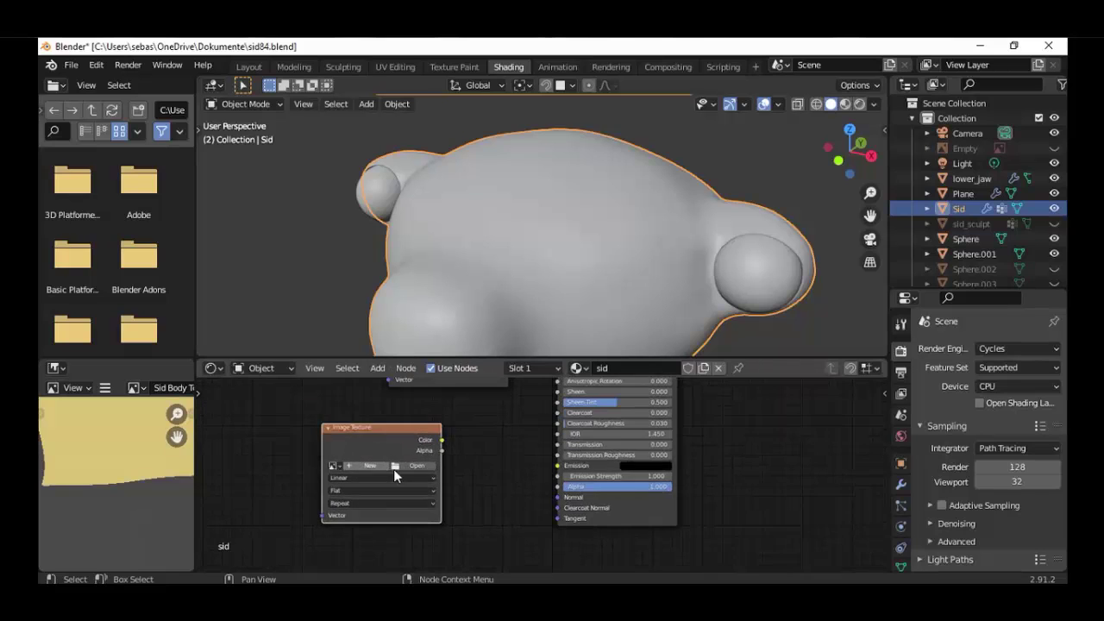
Step: Create a new 2048 × 2048 px image named "sid normal map" in the empty Image Texture node
left_click(342, 464)
left_click(363, 432)
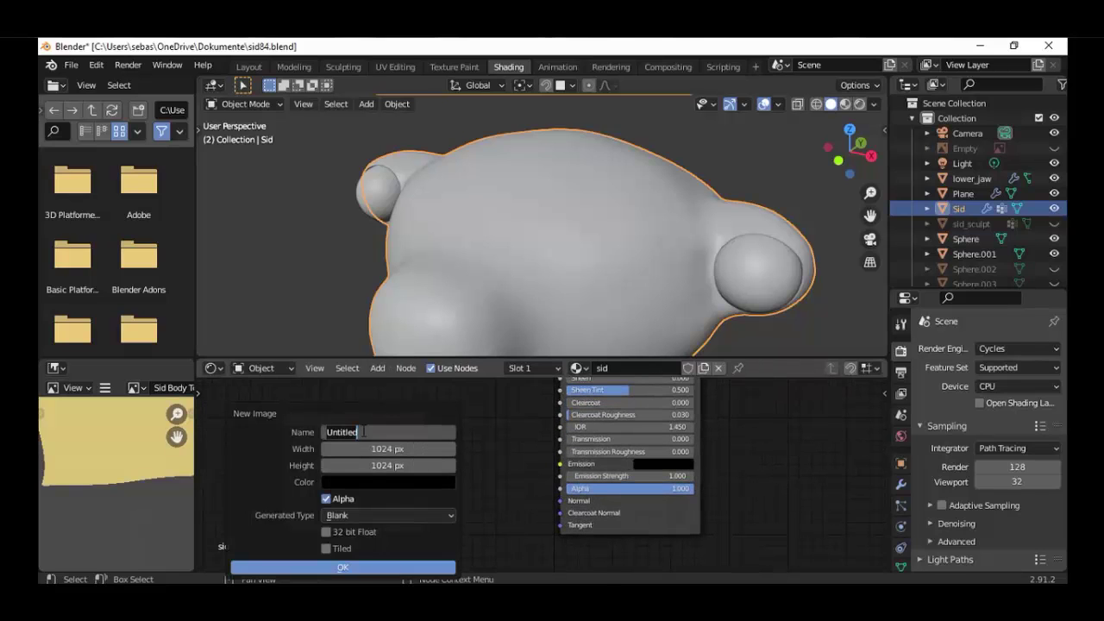
type("sid normal map")
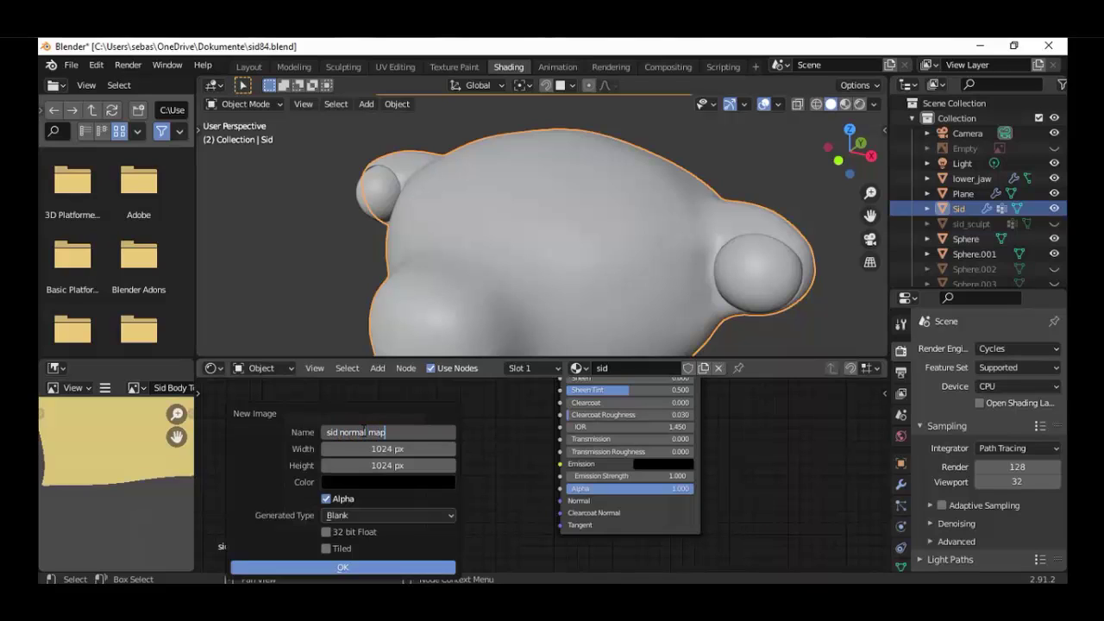
key("Tab")
left_click(383, 448)
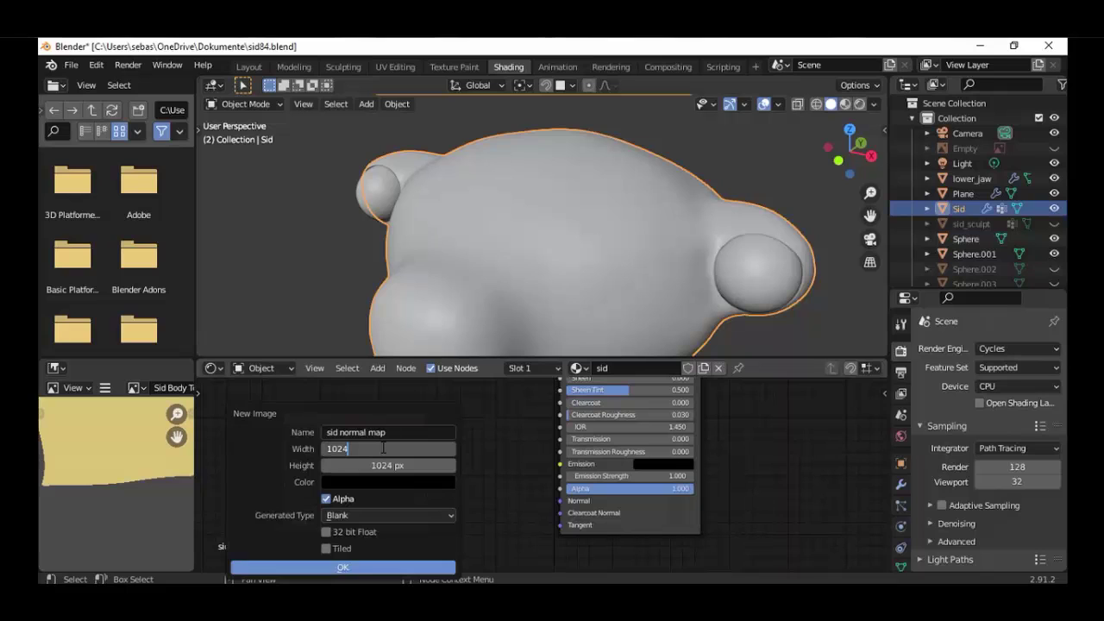
type("*2")
key("Tab")
left_click(385, 466)
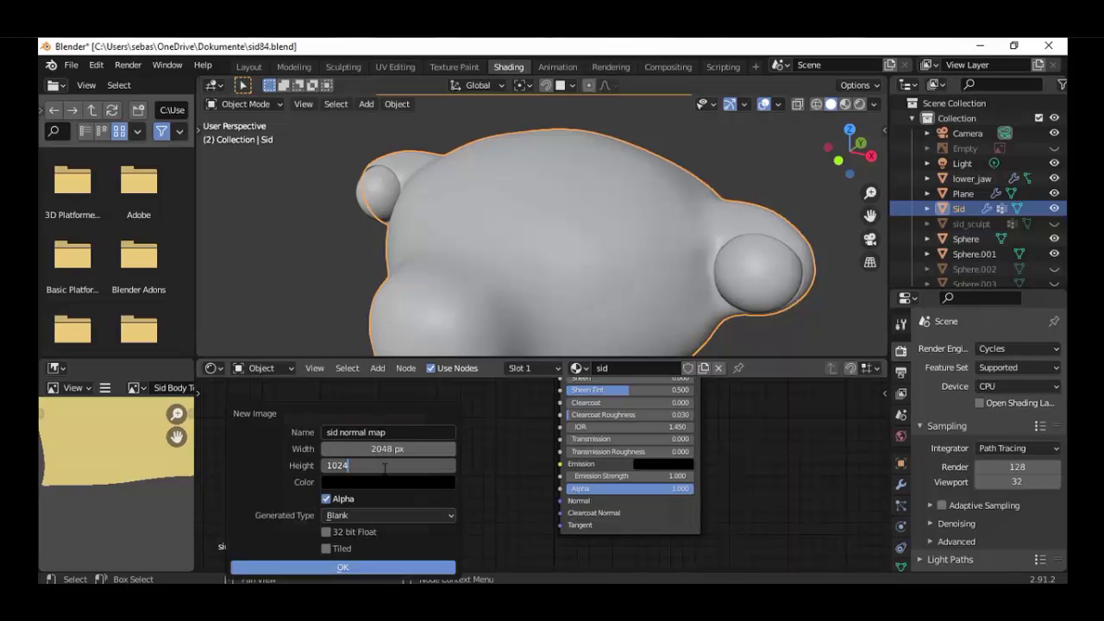
type("*2")
key("Return")
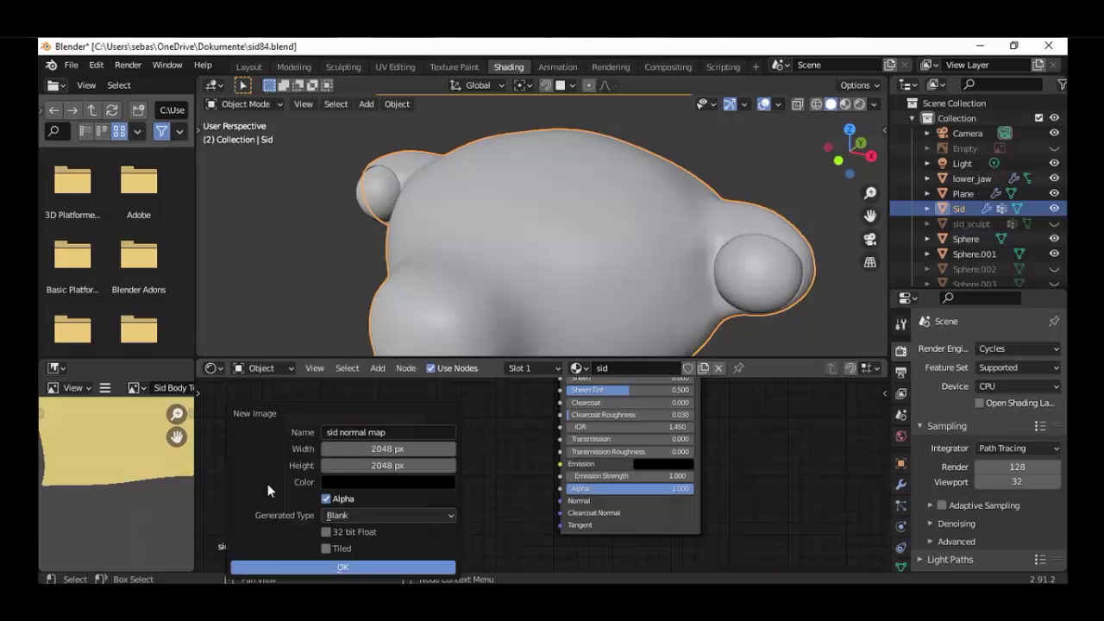
left_click(345, 567)
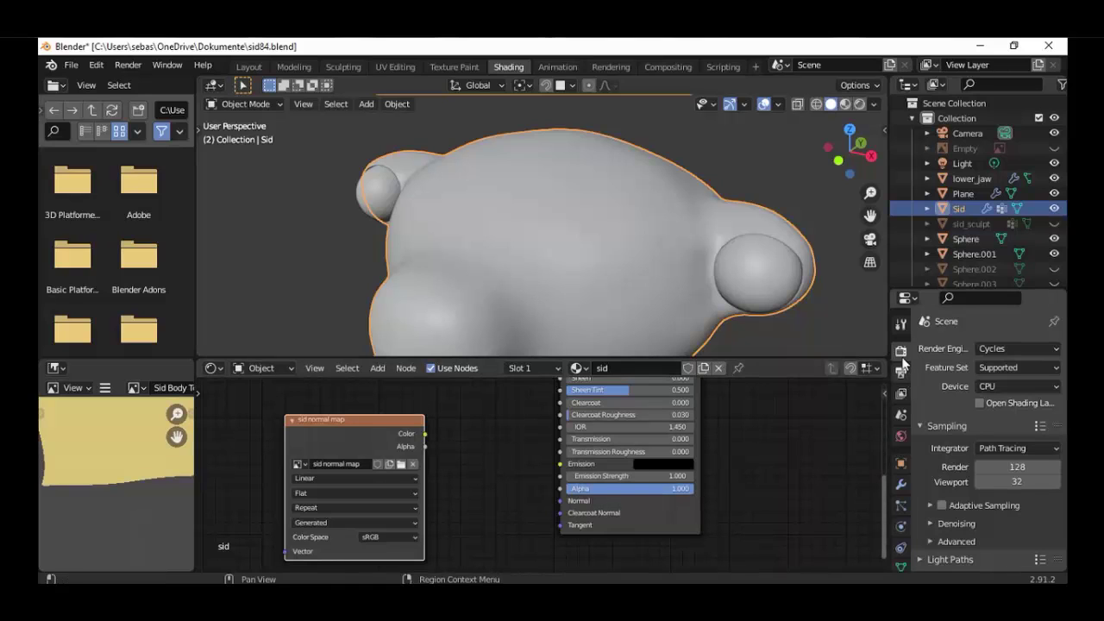
Step: Enable Bake from Multires in the render bake settings and bake the normals into the sid normal map image
scroll(970, 431, "down", 5)
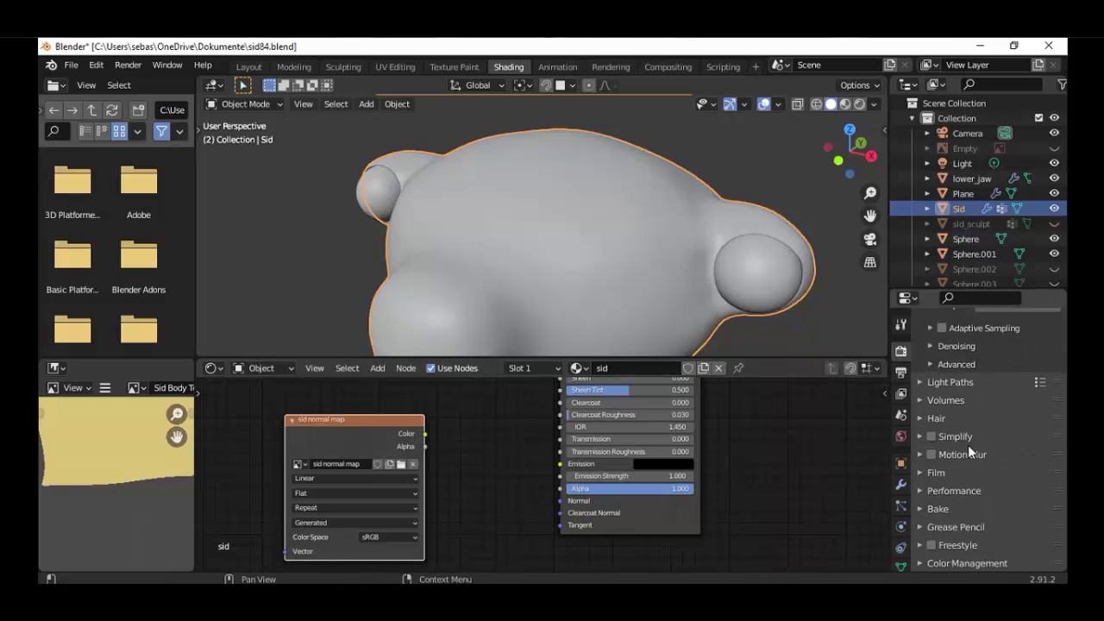
left_click(959, 506)
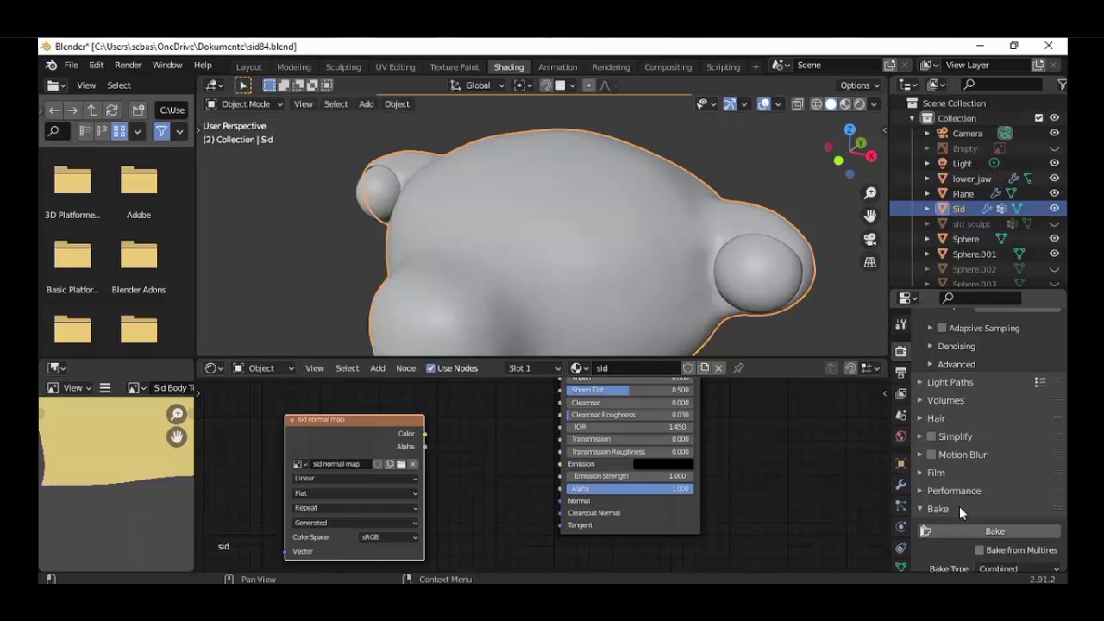
scroll(959, 506, "down", 3)
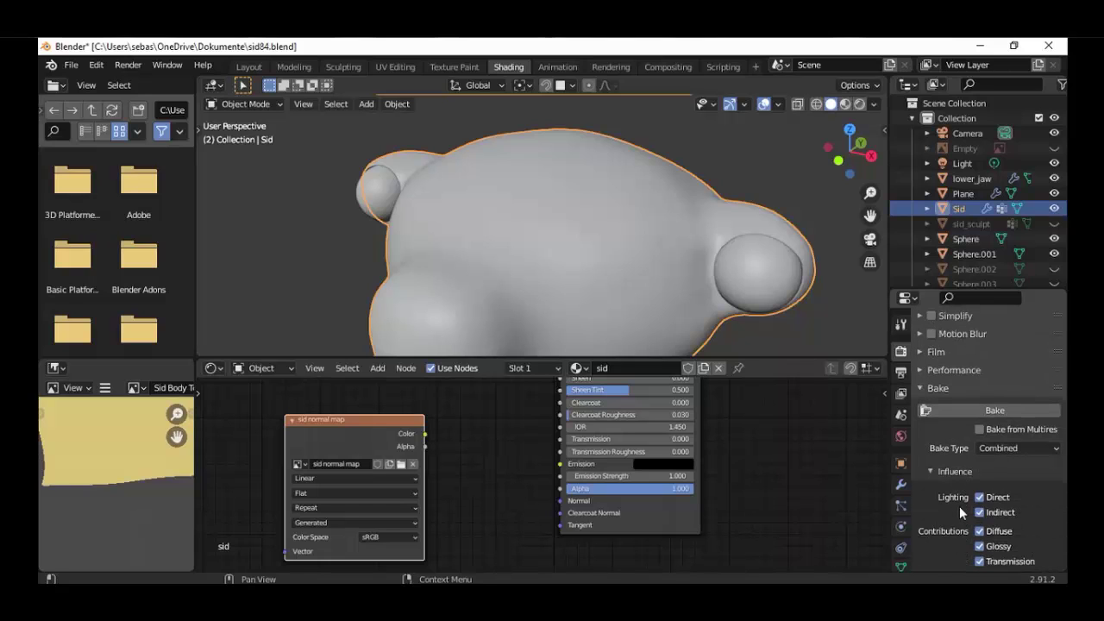
left_click(980, 429)
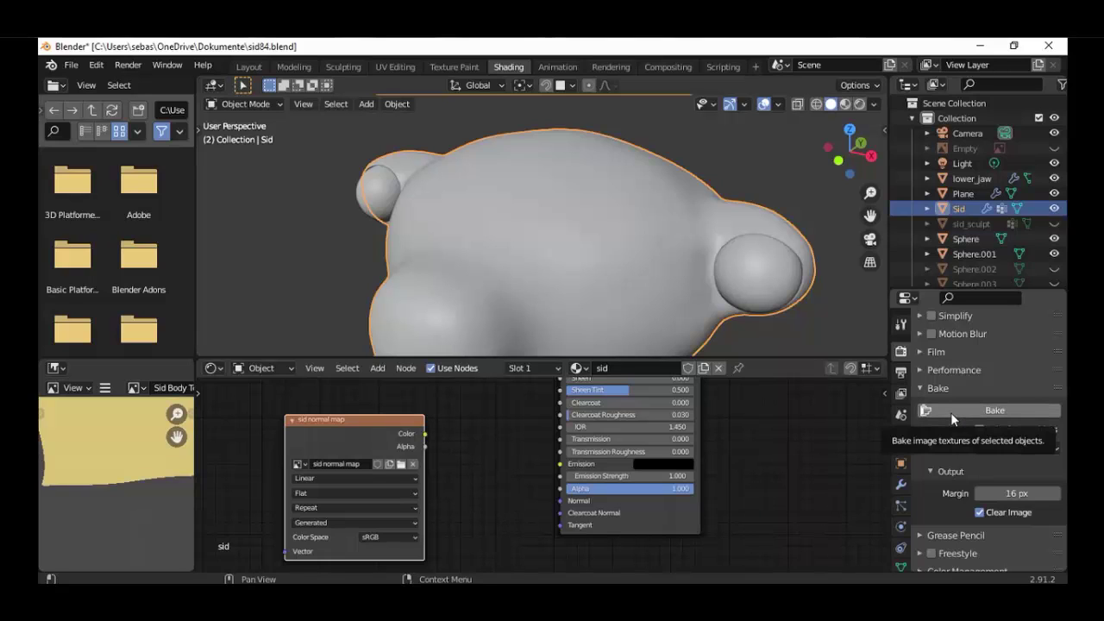
left_click(950, 412)
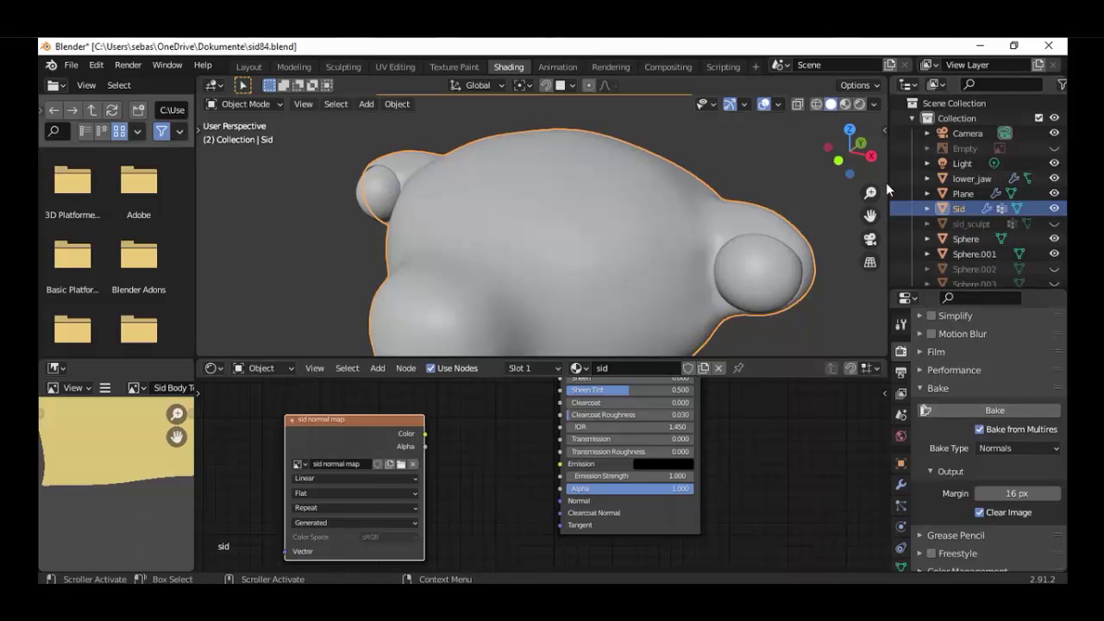
Step: Widen the Outliner area, turn it into an Image Editor and display the baked sid normal map image in it
left_click_drag(886, 181, 824, 181)
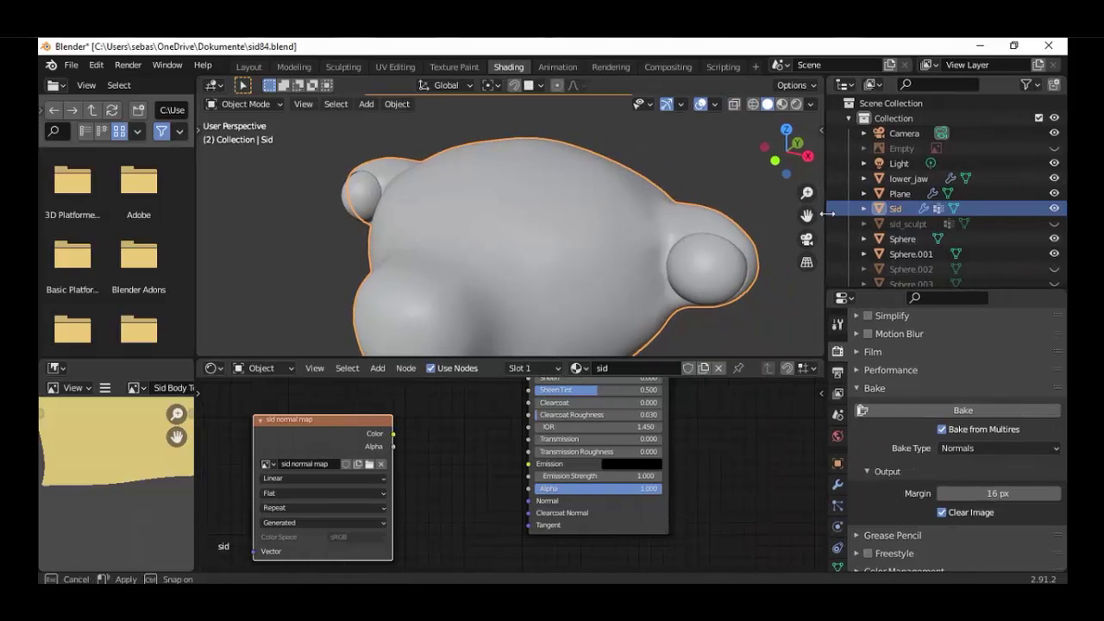
left_click(844, 84)
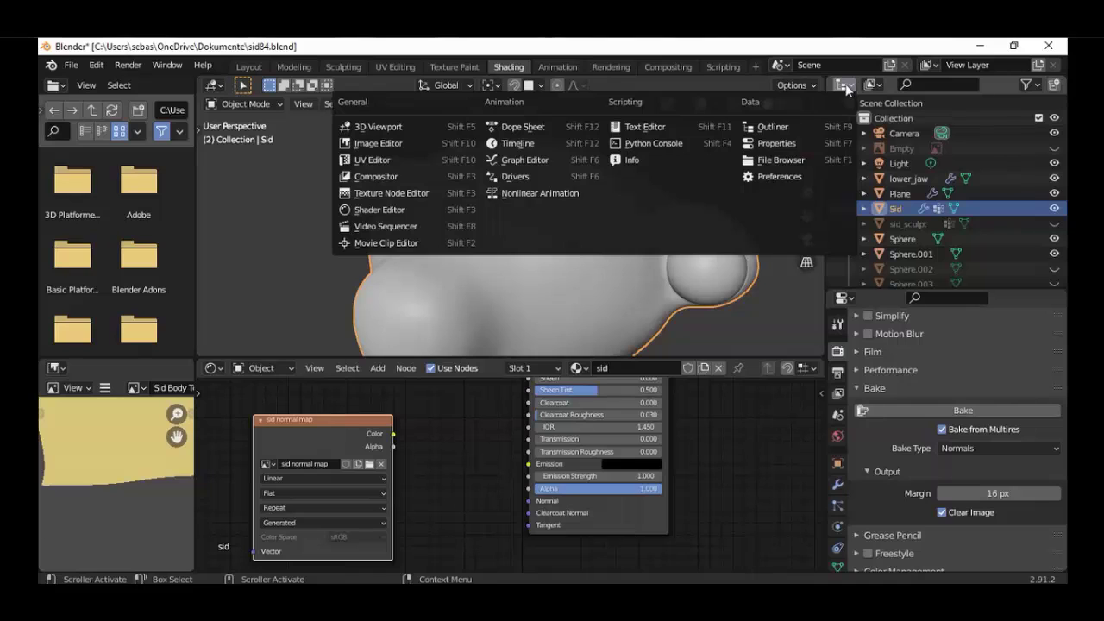
left_click(410, 143)
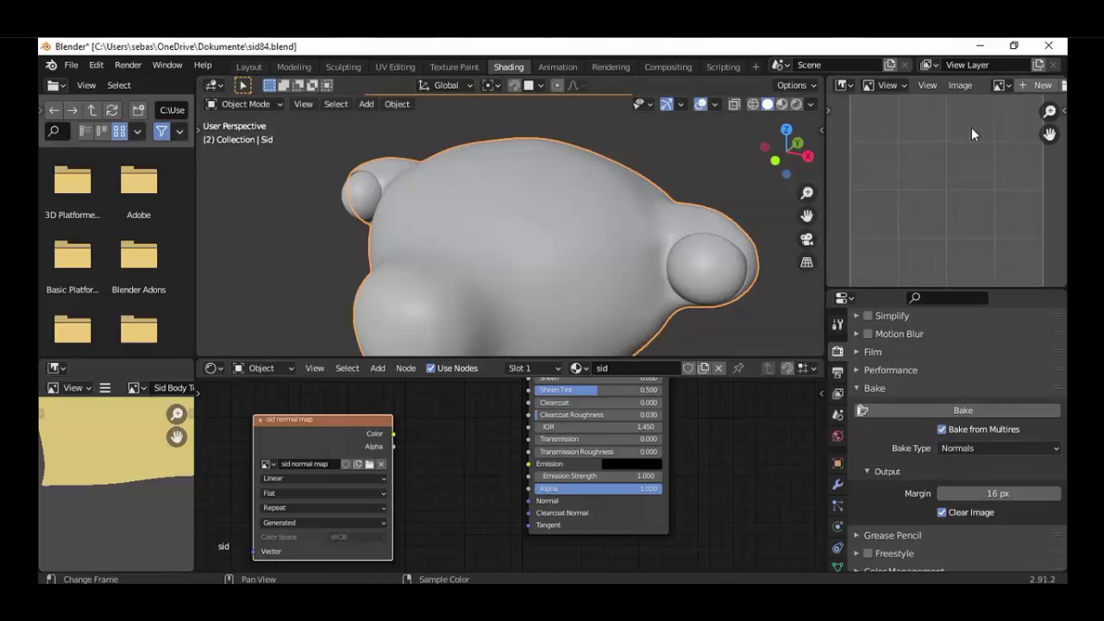
scroll(985, 85, "right", 3)
left_click(941, 86)
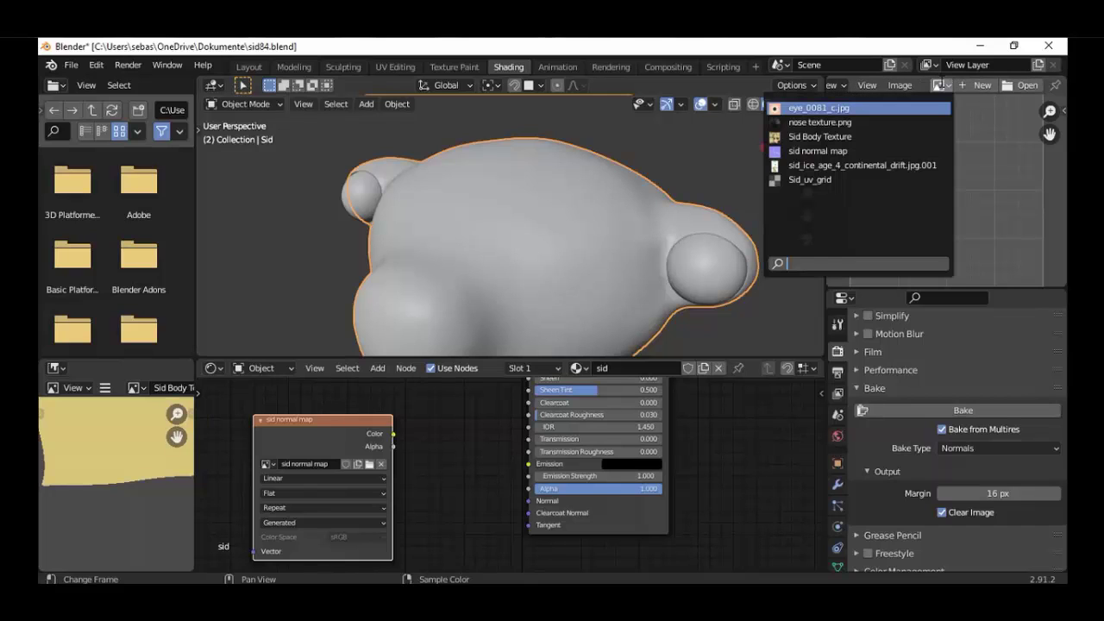
left_click(824, 158)
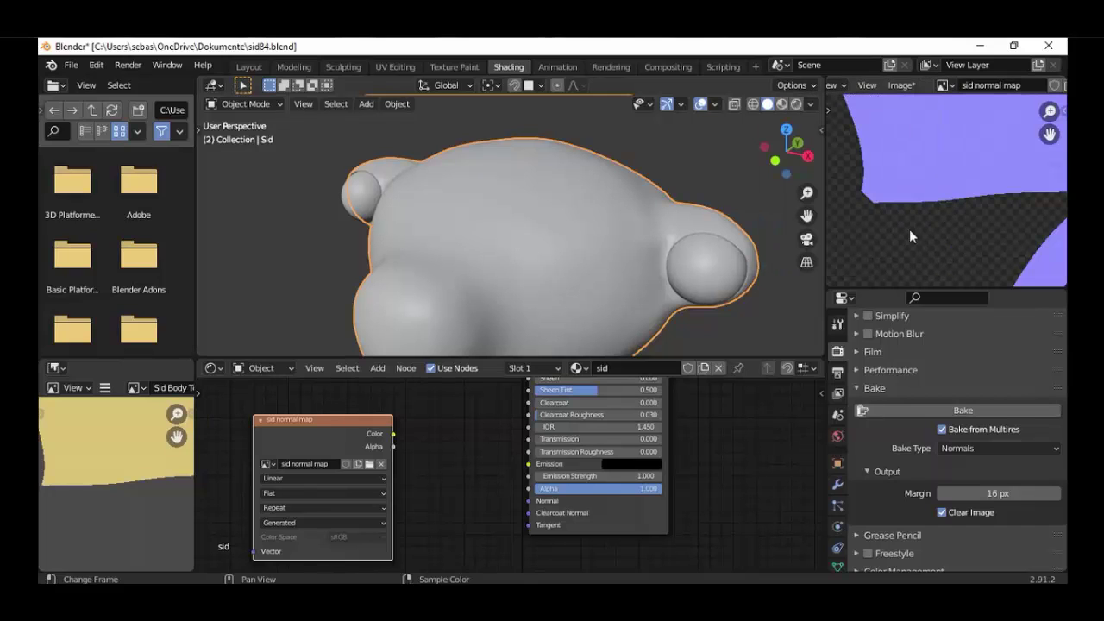
scroll(956, 201, "down", 3)
scroll(962, 203, "up", 2)
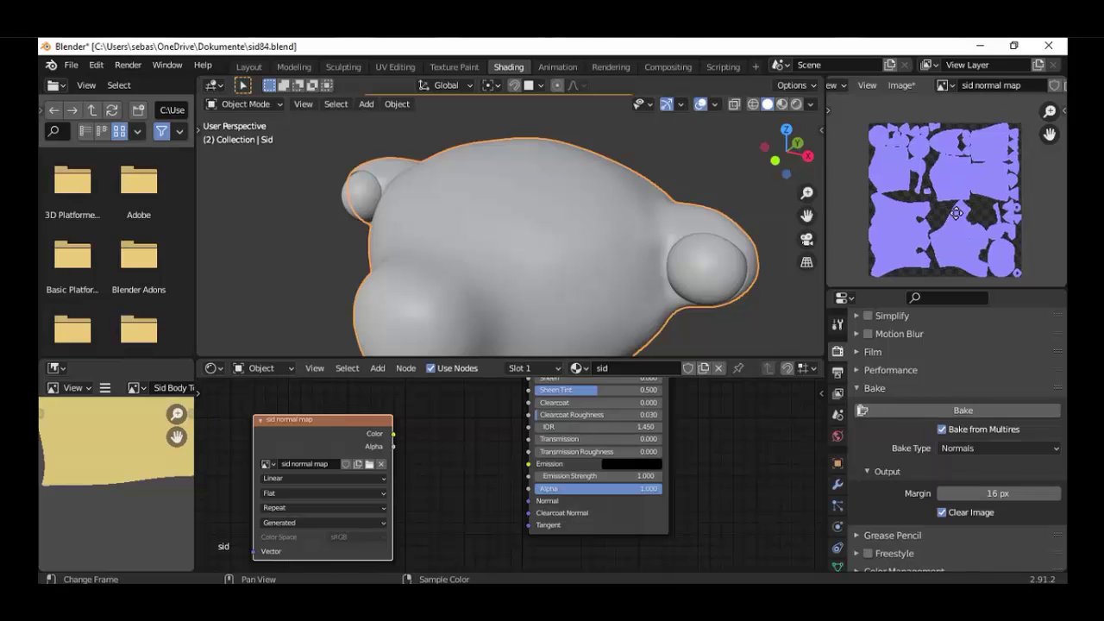
scroll(965, 224, "up", 3)
scroll(964, 221, "up", 4)
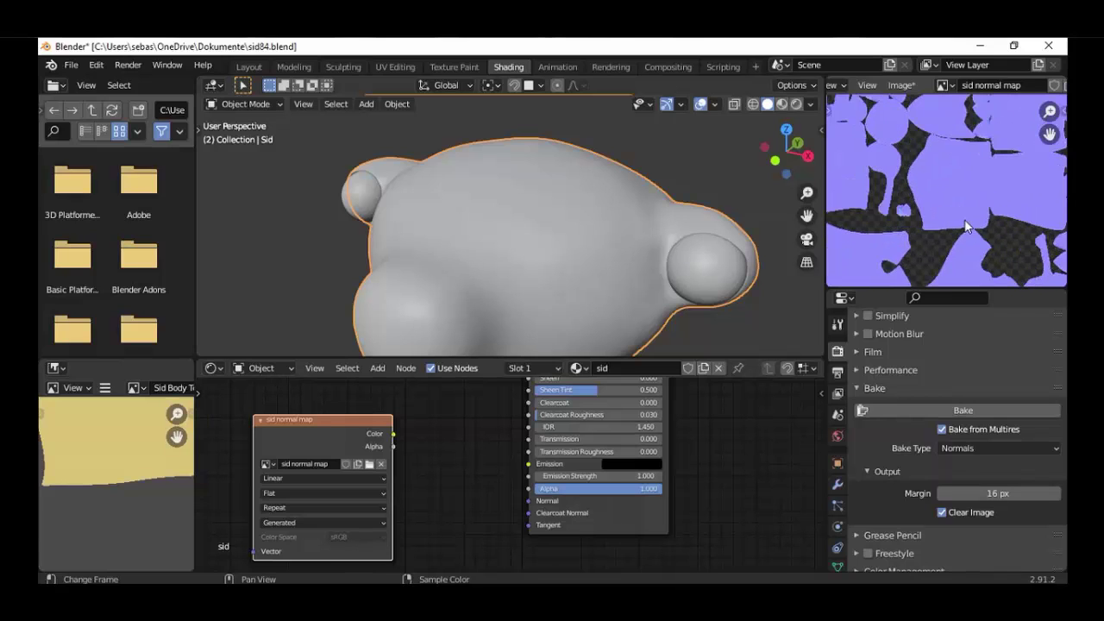
scroll(975, 230, "down", 8)
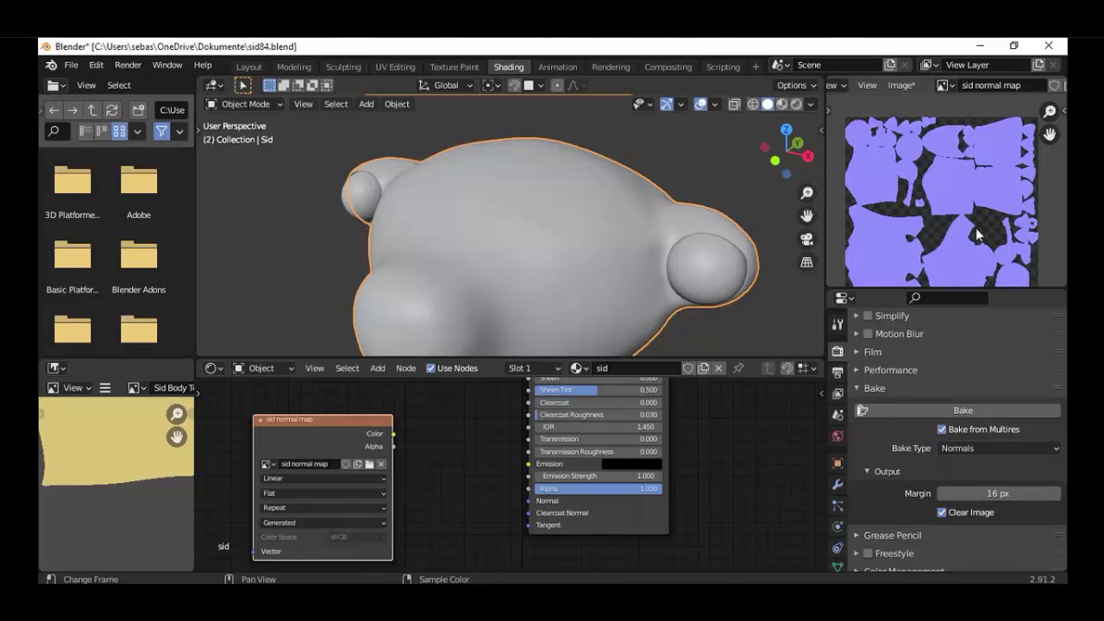
Step: Save the baked normal map image as sid normal map.exr in OpenEXR format in the Textures folder
left_click(905, 86)
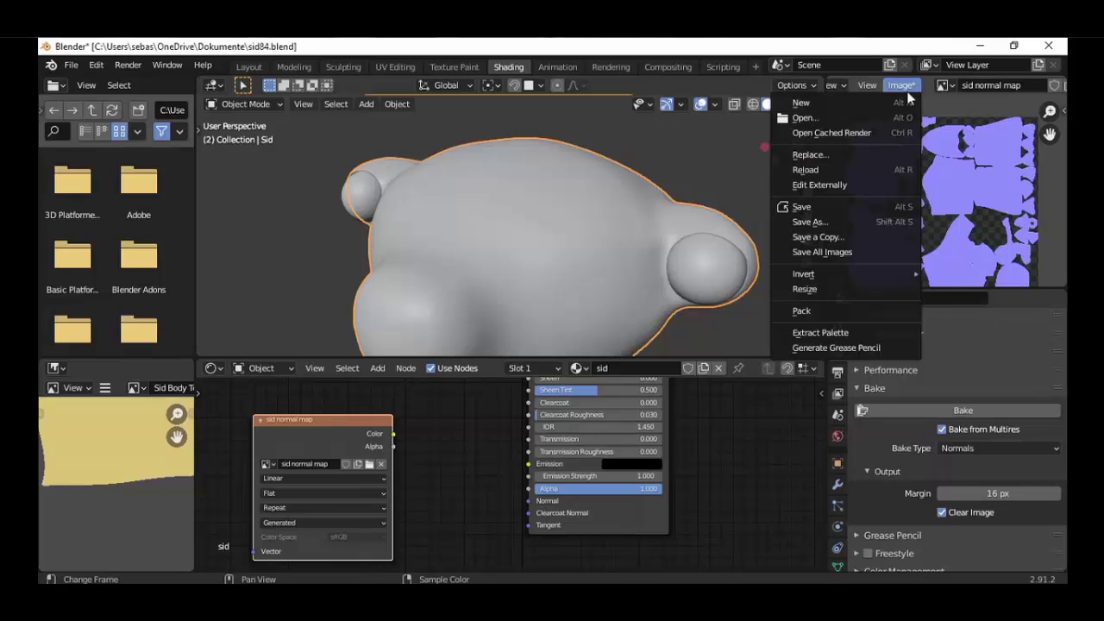
left_click(827, 222)
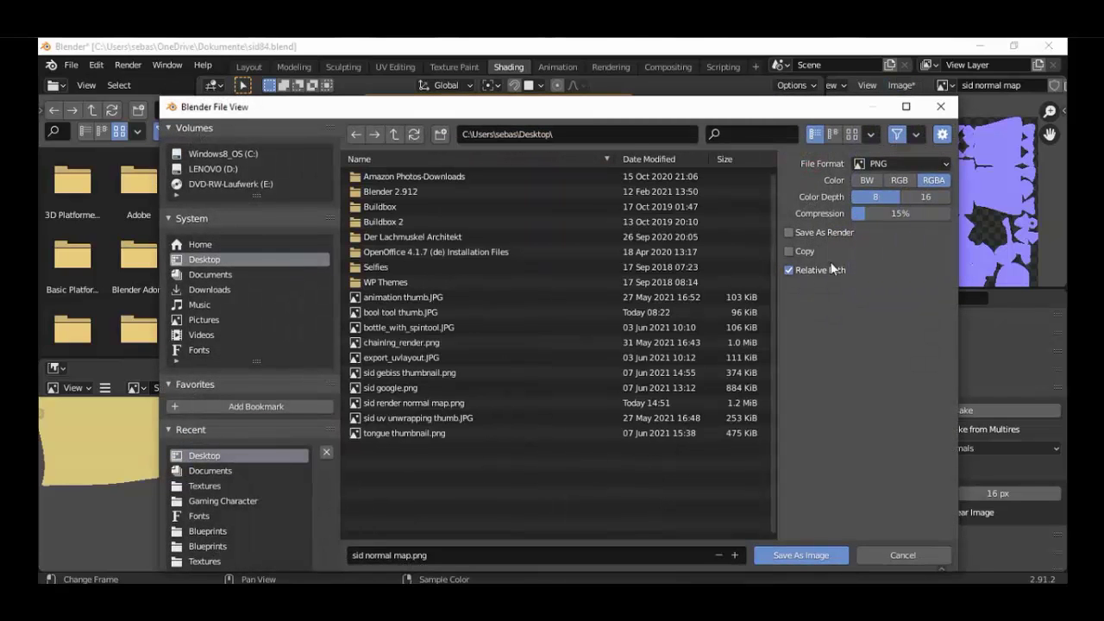
left_click(886, 164)
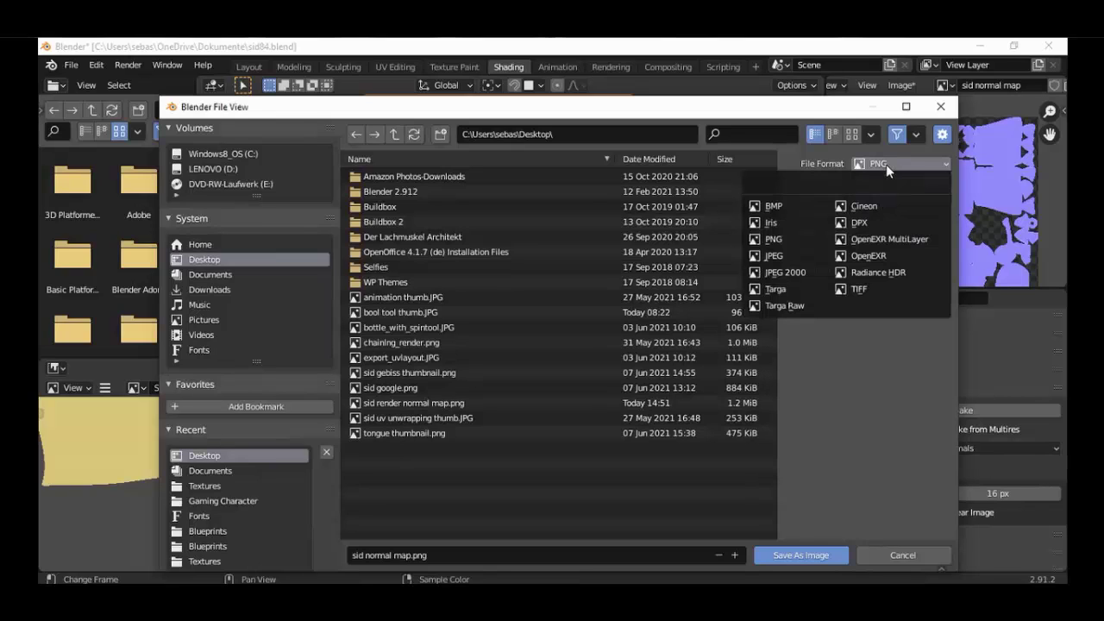
left_click(874, 255)
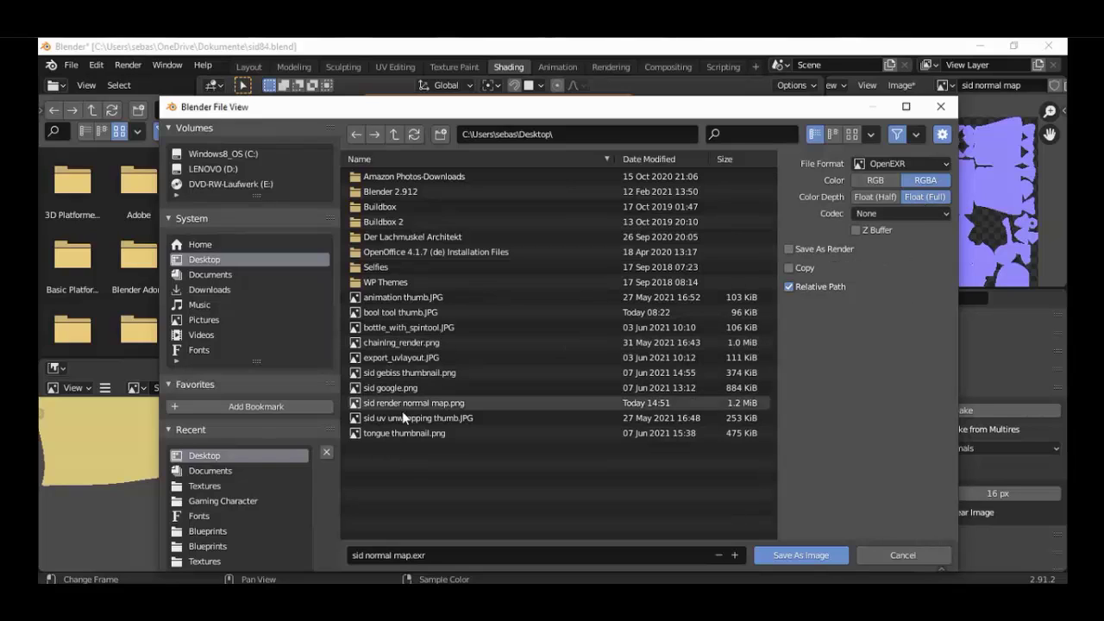
left_click(193, 488)
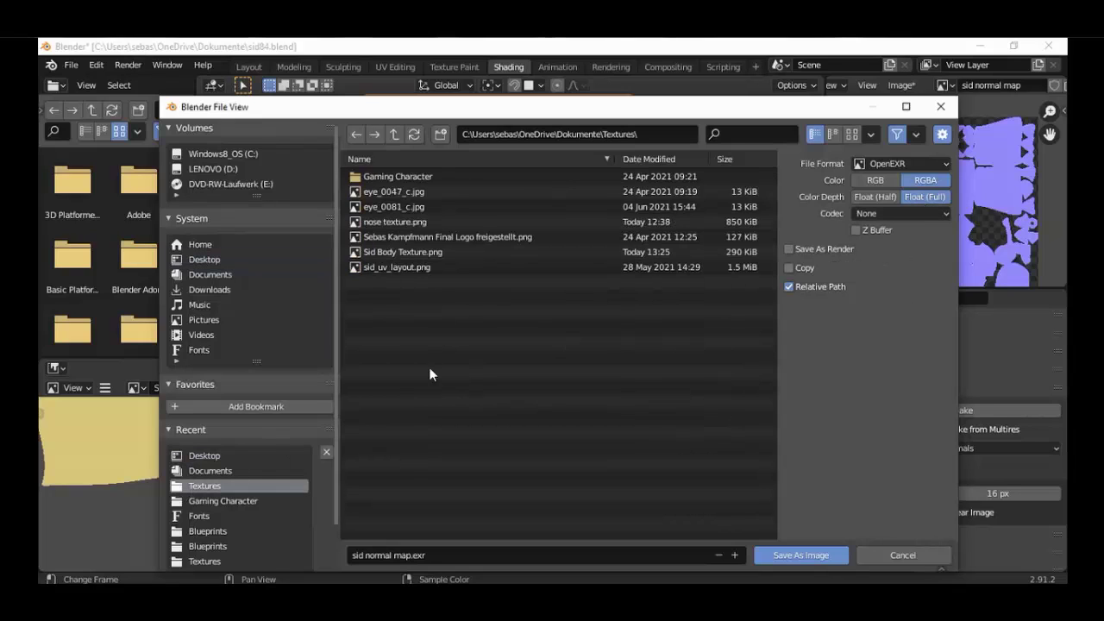
left_click(798, 555)
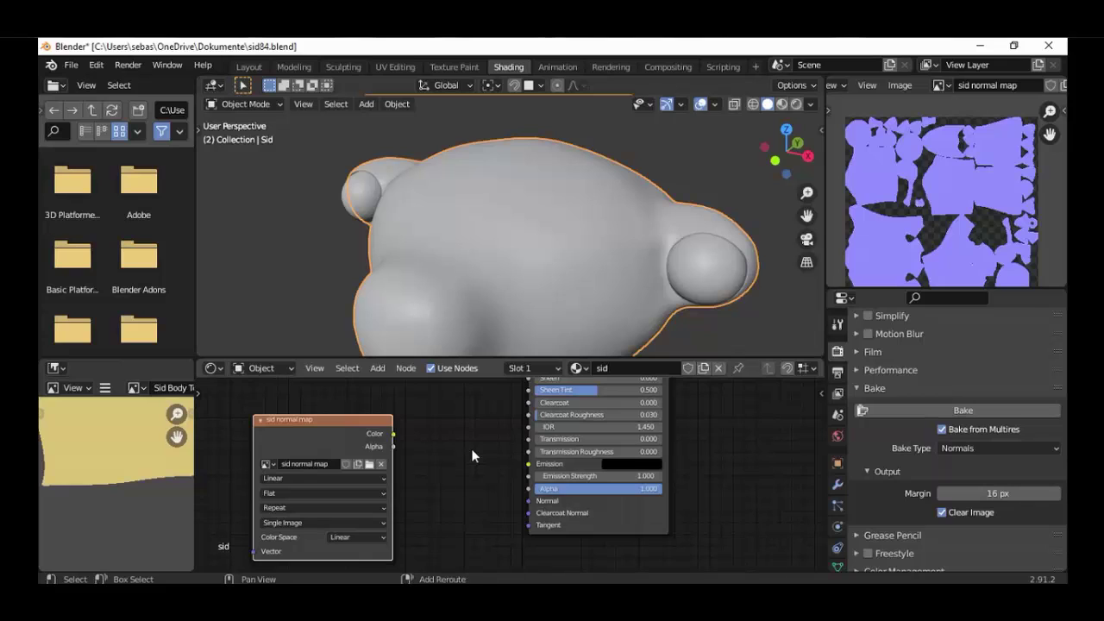
Step: Add a Normal Map node between the sid normal map image node and the Principled shader node
key("shift+a")
left_click(422, 412)
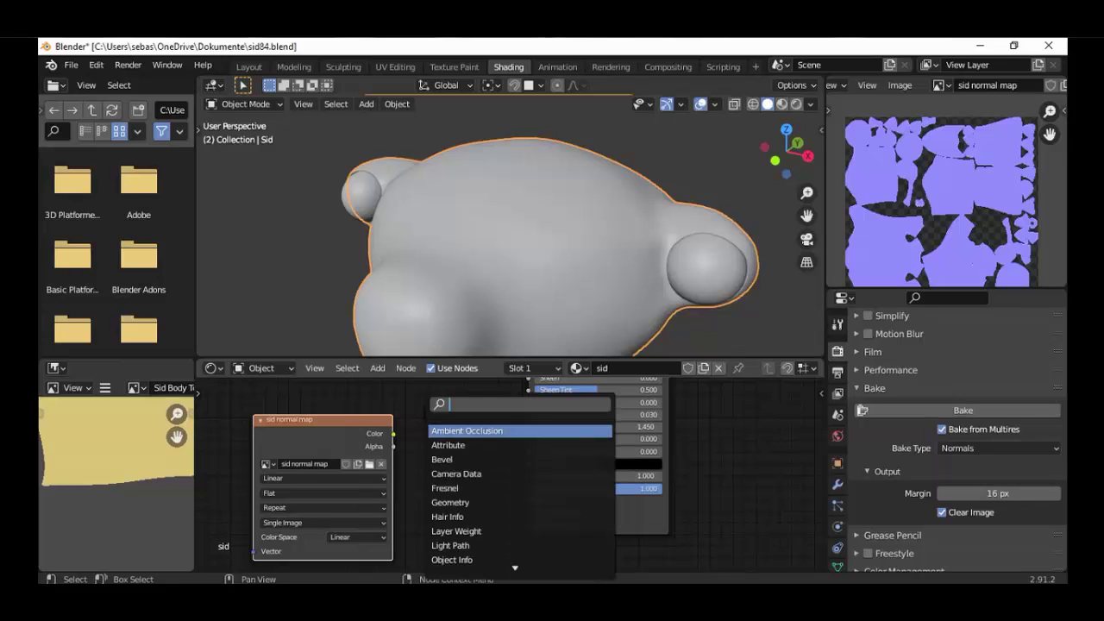
type("normal")
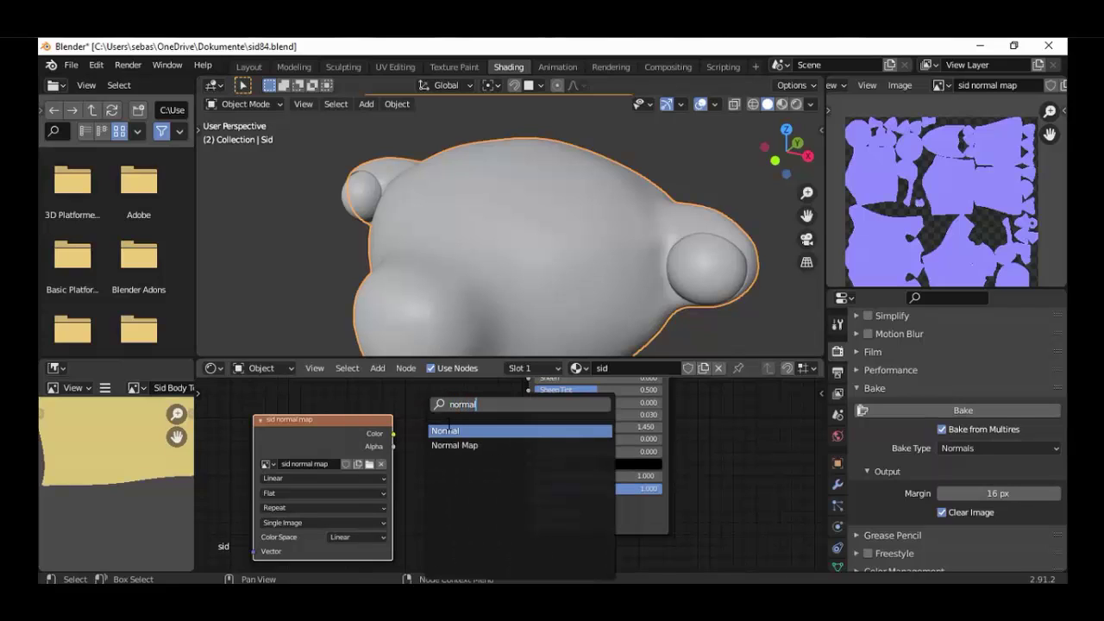
left_click(454, 445)
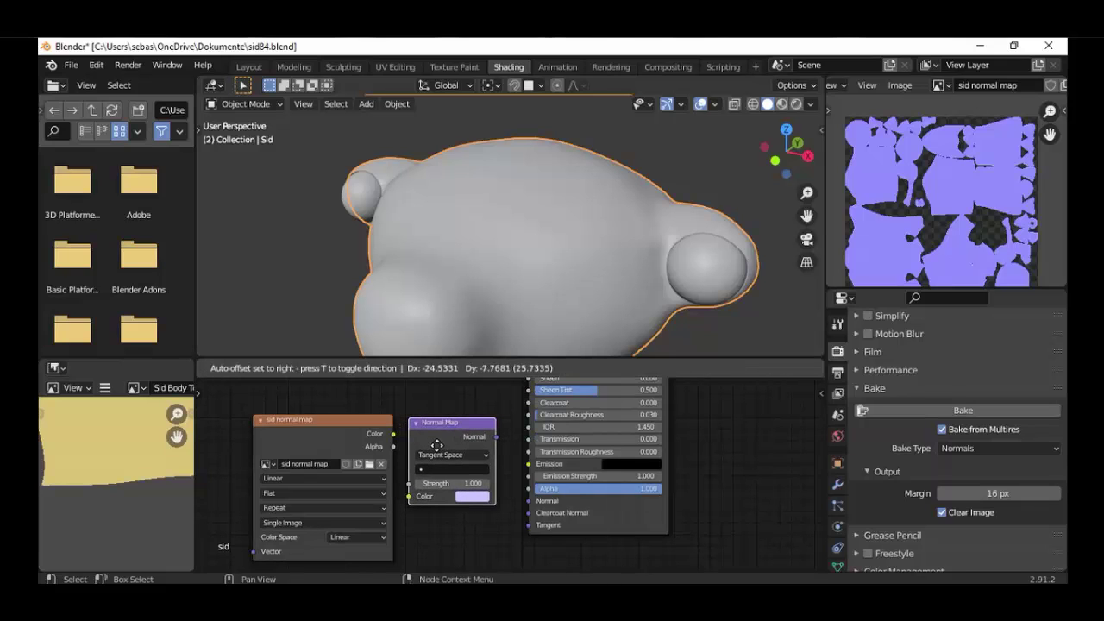
left_click(436, 444)
Step: Connect the sid normal map image's Color to the Normal Map node's Color, and its Normal output to the shader's Normal input
left_click(400, 457)
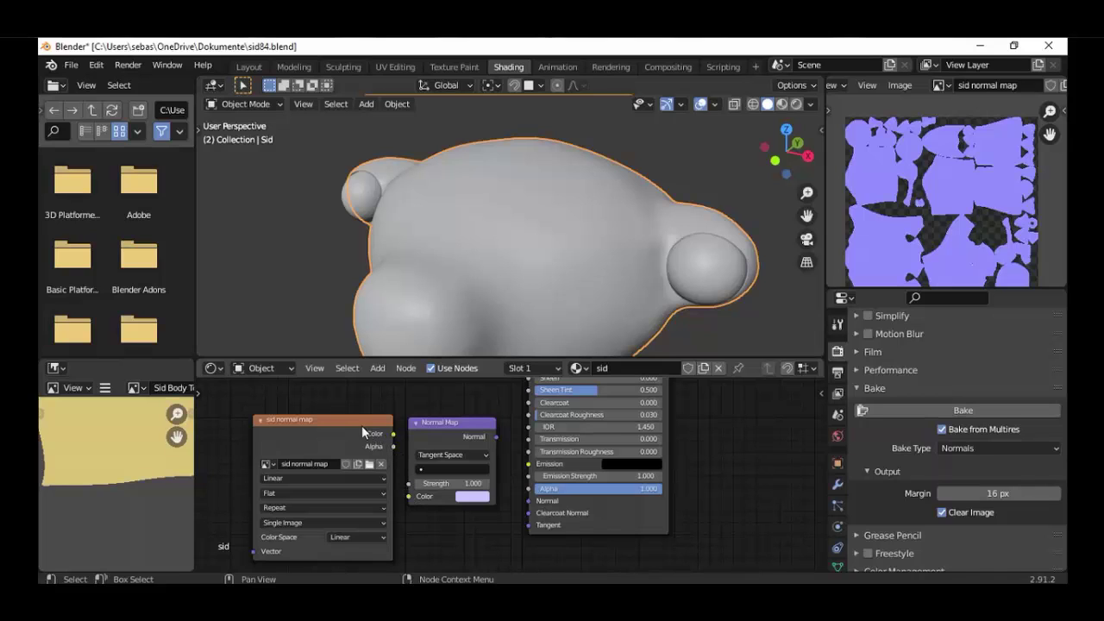
left_click_drag(356, 422, 408, 498)
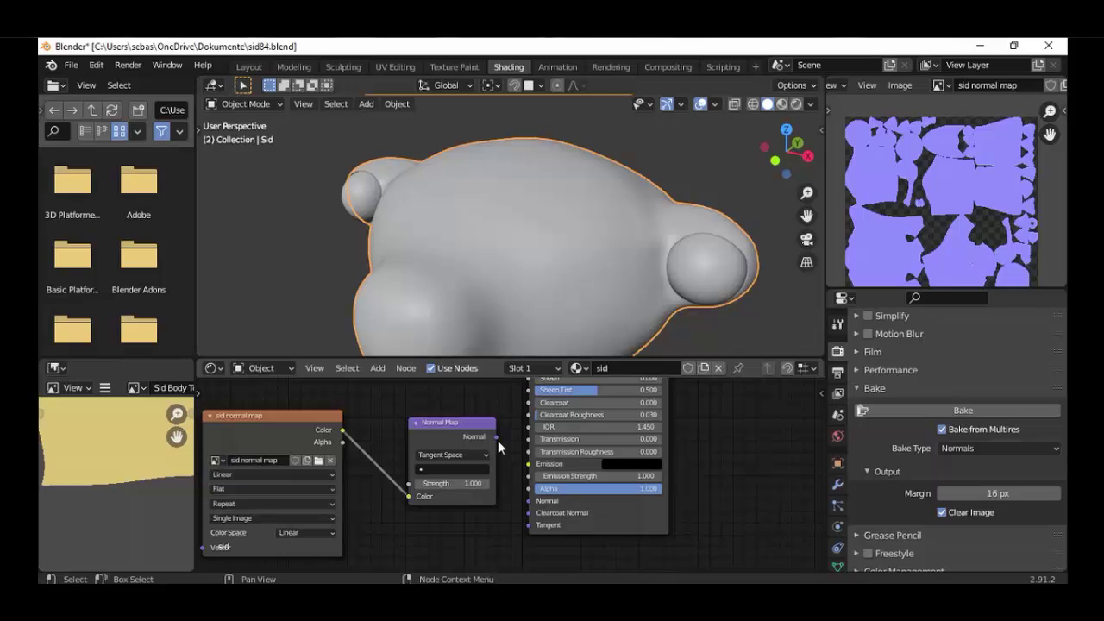
left_click_drag(498, 440, 521, 501)
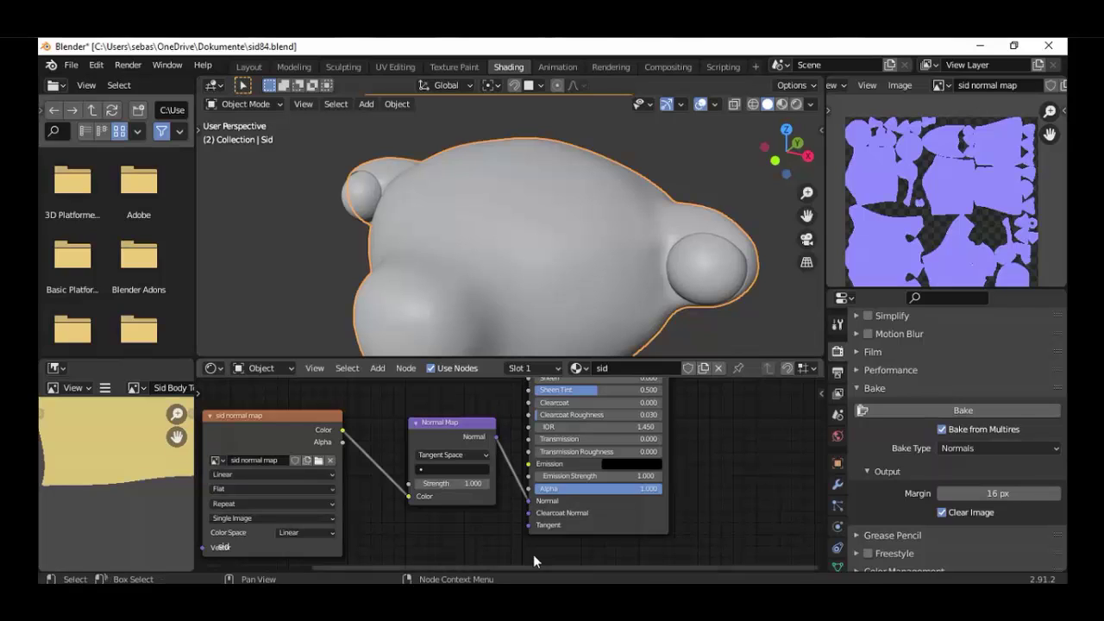